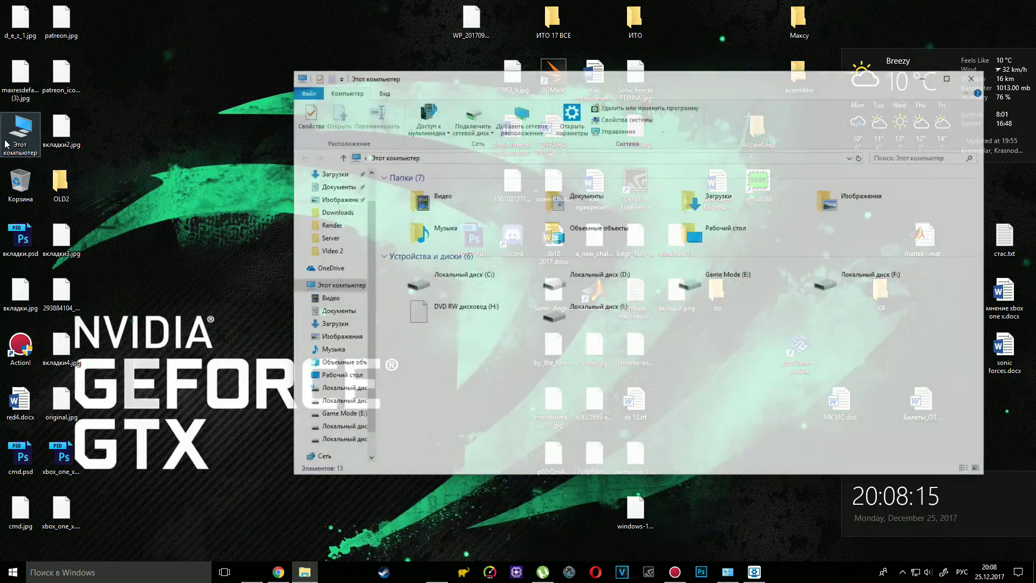
- Start the system files cleanup in Disk Cleanup for drive C
drag(516, 95, 468, 50)
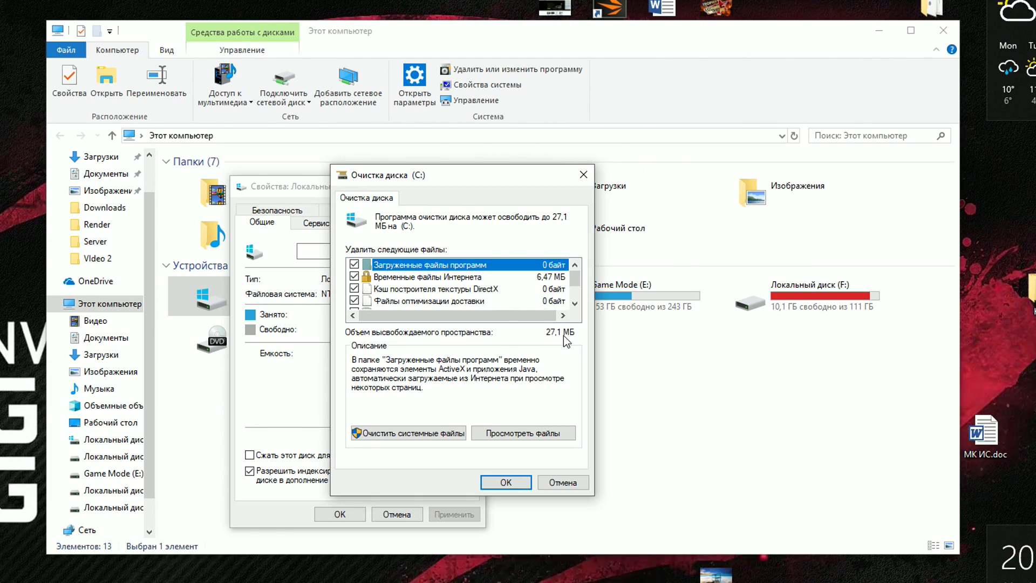
click(437, 434)
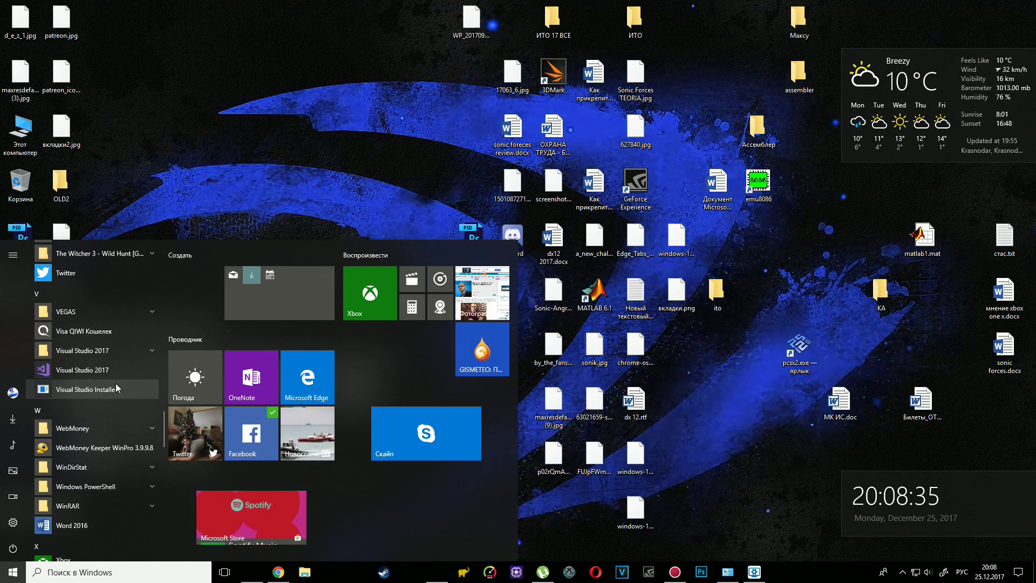
- Launch WinDirStat and scan the individual drive C:
scroll(115, 383, up, 3)
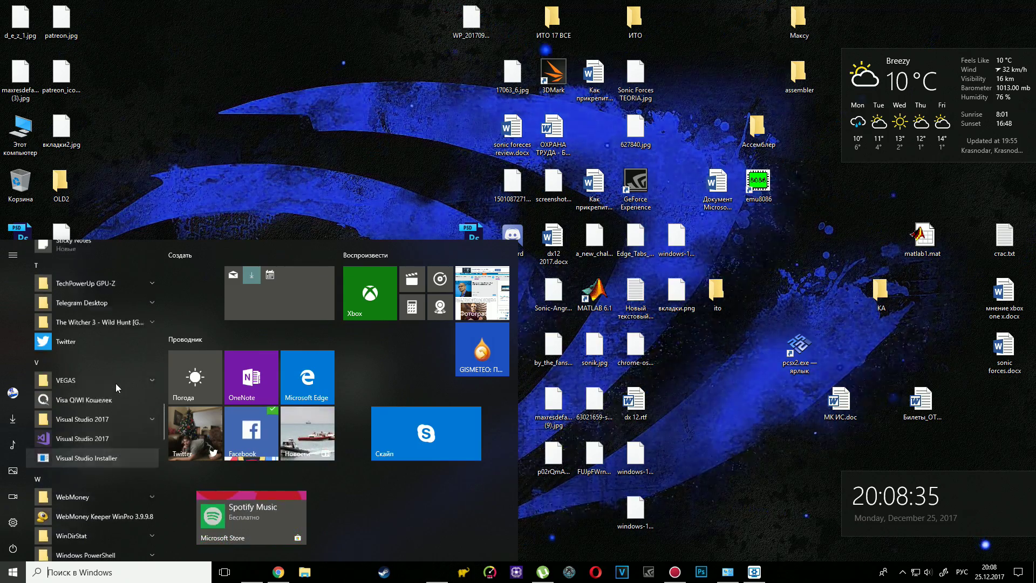
scroll(116, 383, down, 3)
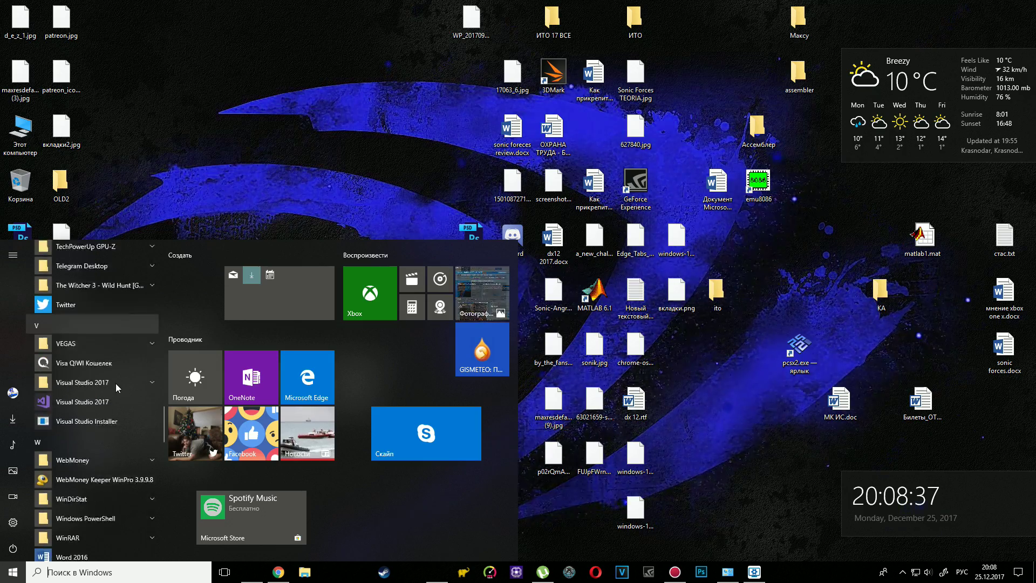
click(111, 468)
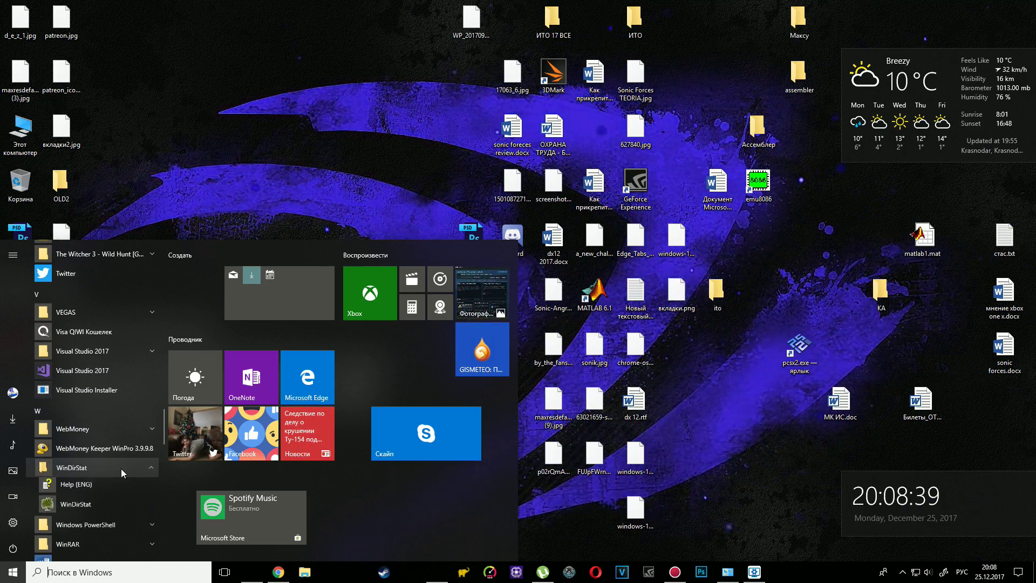
click(109, 501)
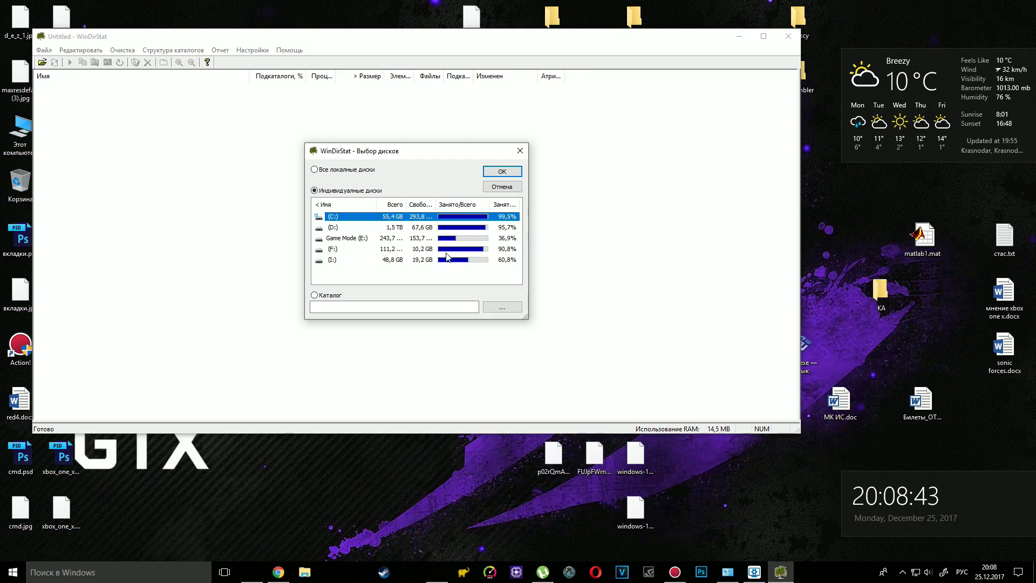
double_click(376, 219)
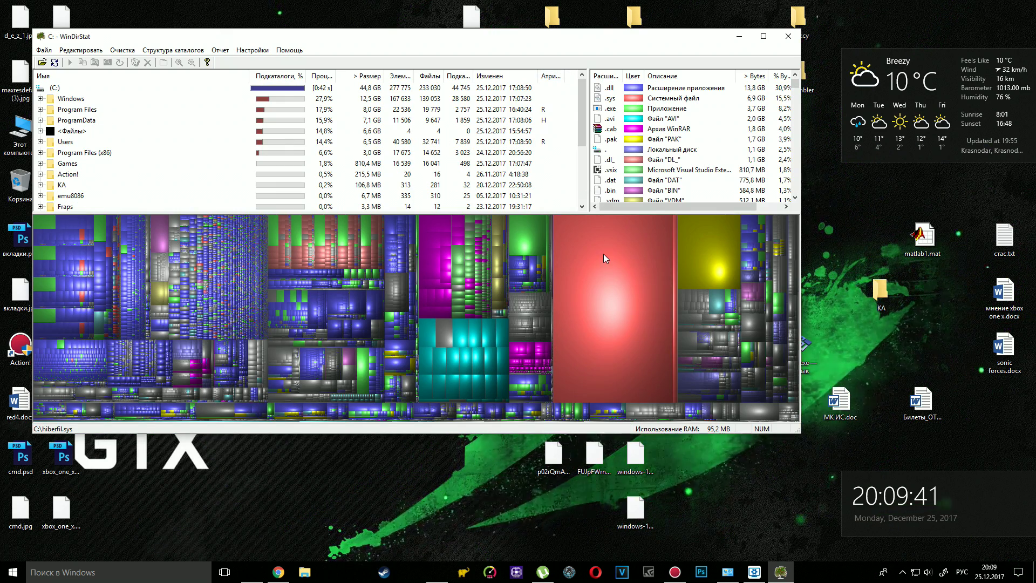
- Try to permanently delete hiberfil.sys, the large system file in the root of drive C
click(603, 253)
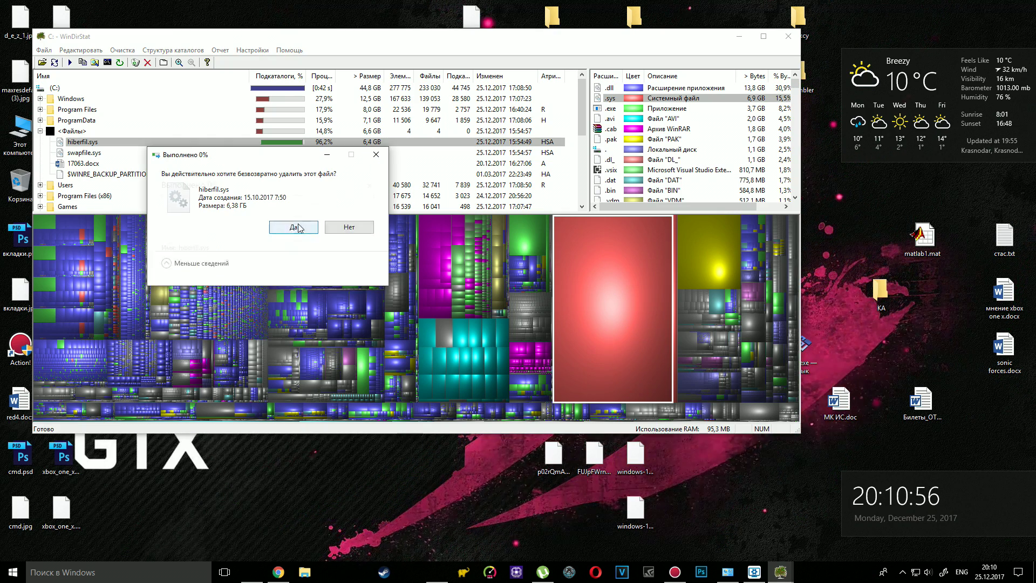
click(310, 251)
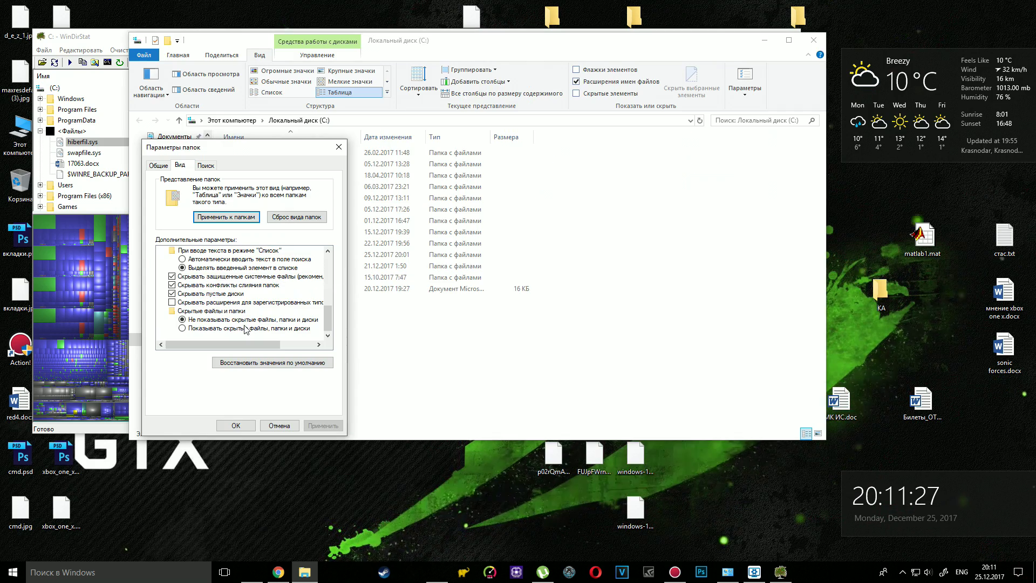
- Set the File Explorer folder options to show hidden files, folders and drives, and move the drive C window aside
click(243, 328)
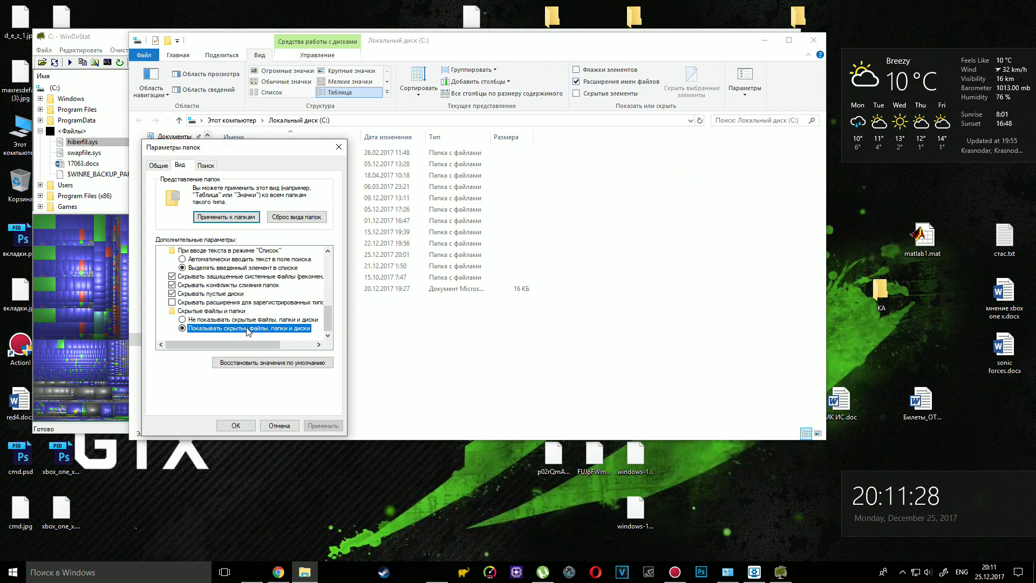
click(322, 425)
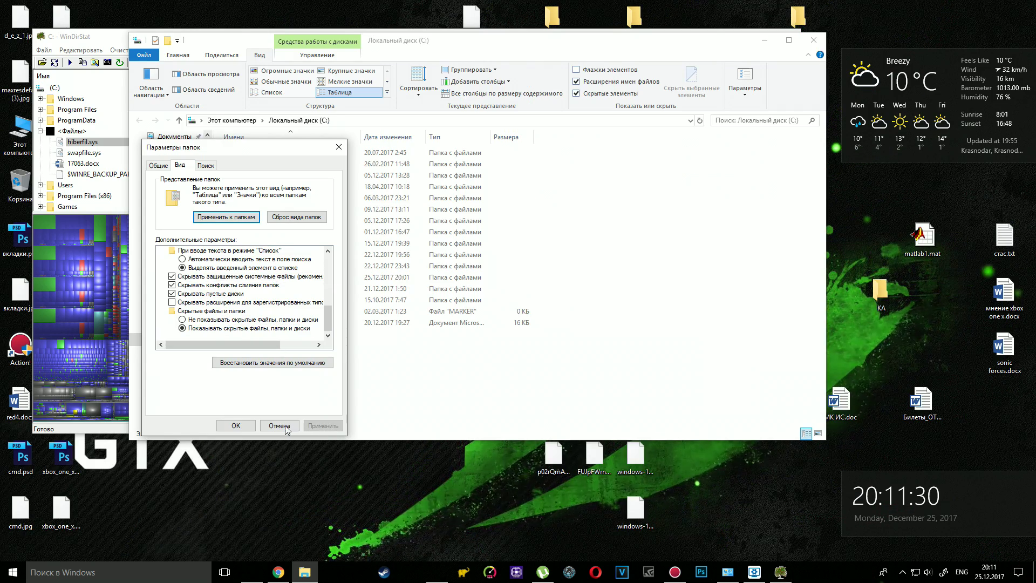
click(236, 425)
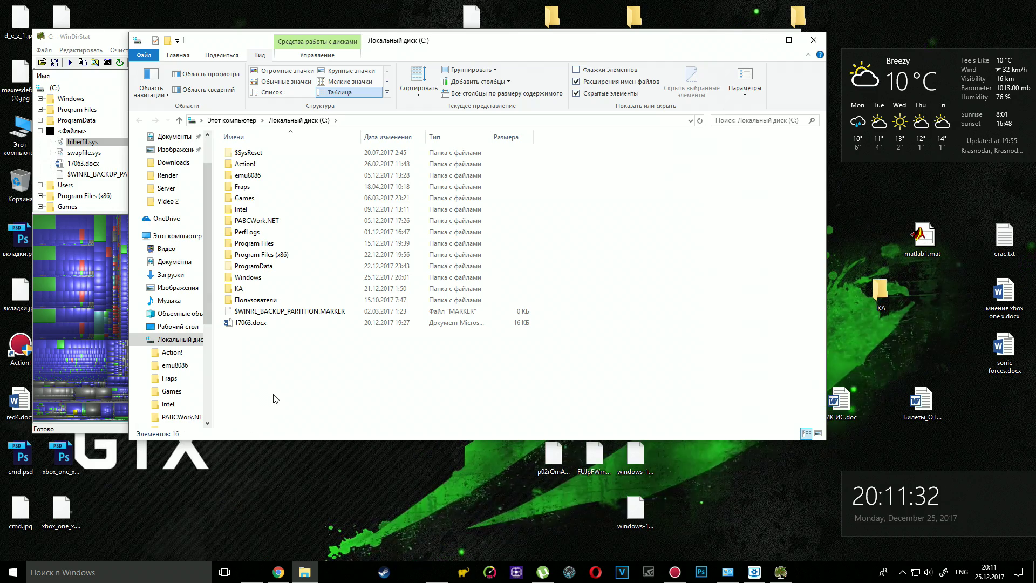
drag(352, 49, 535, 155)
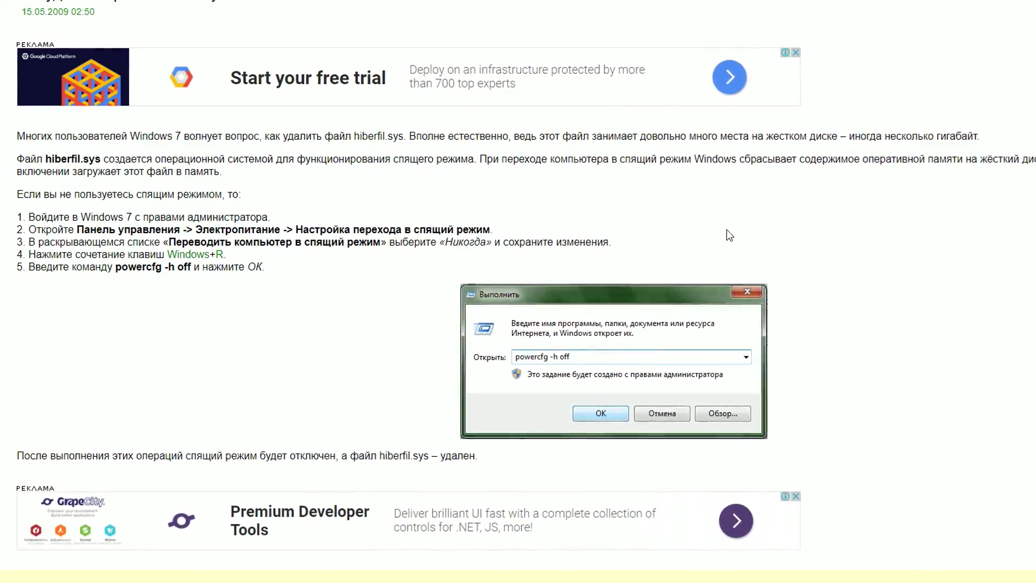
- Read the web article's instructions for removing hiberfil.sys with the powercfg -h off command
scroll(728, 231, down, 3)
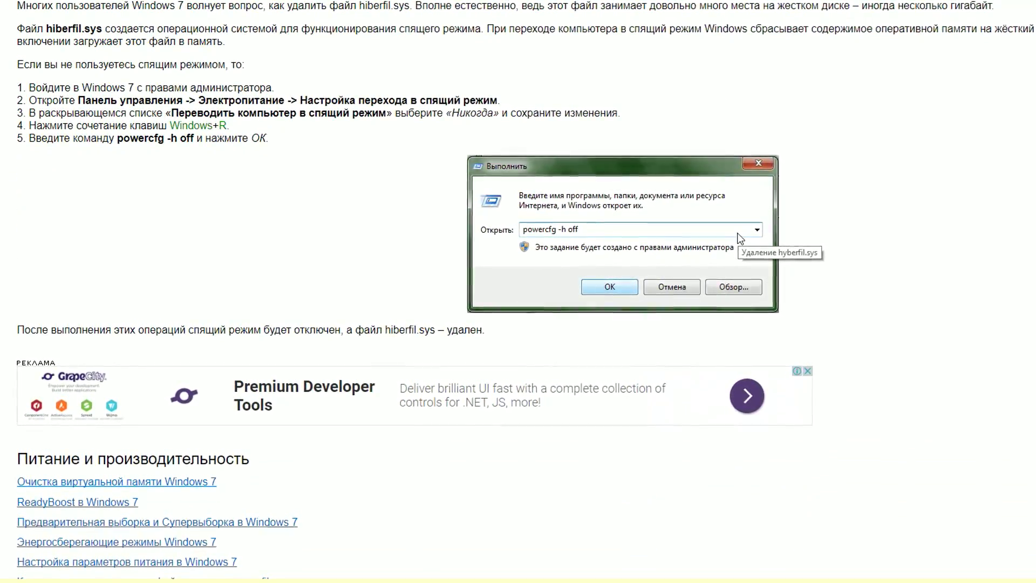
scroll(739, 234, up, 3)
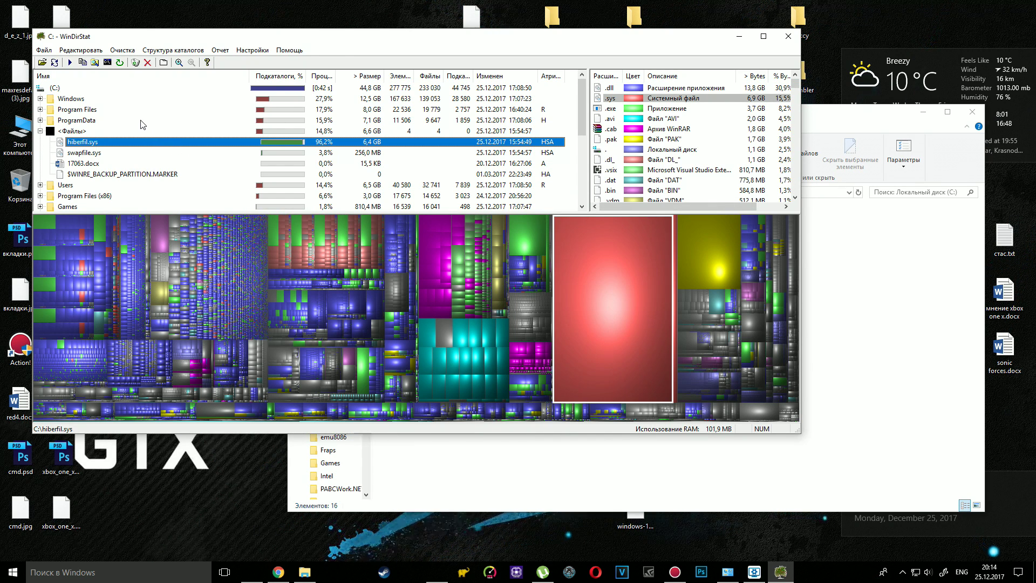
- In WinDirStat, expand the ProgramData folder on drive C and its Stardock subfolder
click(171, 116)
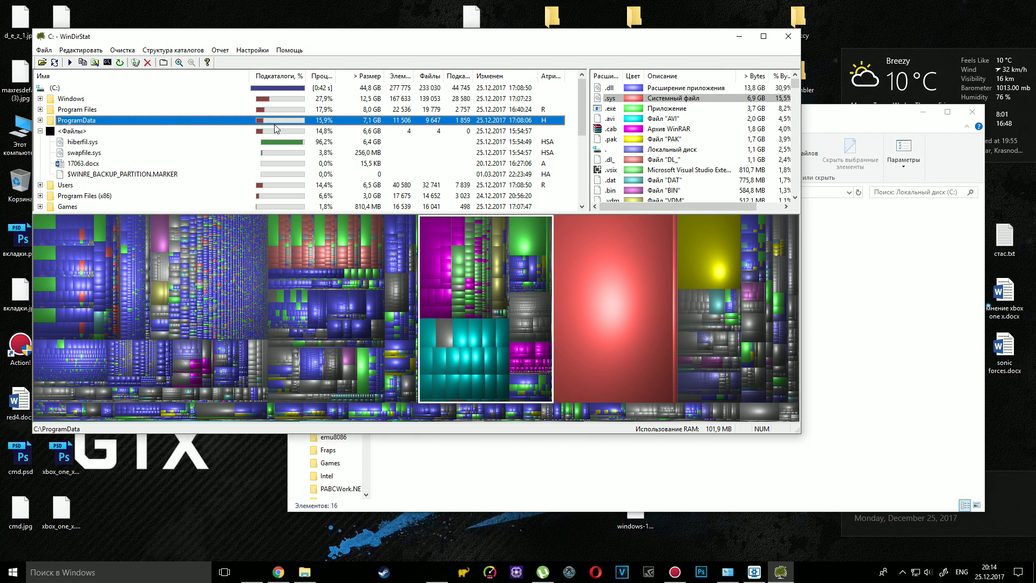
click(41, 121)
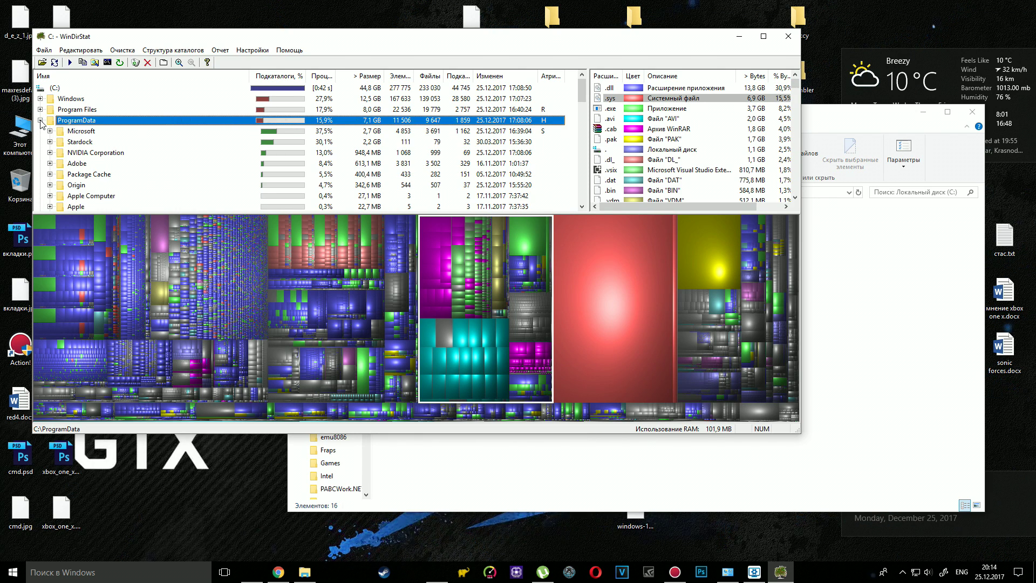
click(89, 134)
click(85, 143)
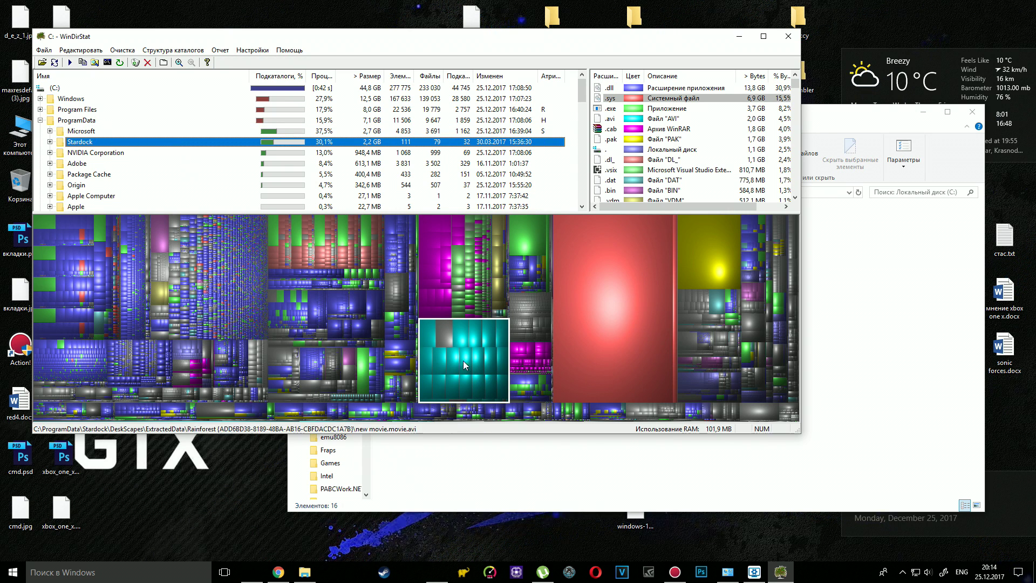
click(50, 142)
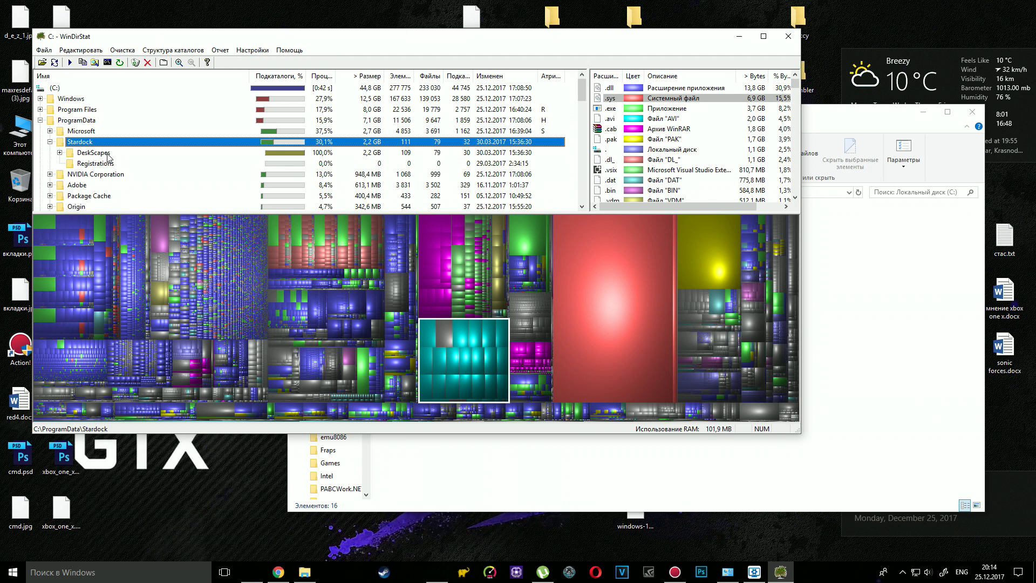
- Expand DeskScapes, ExtractedData and the Bridge Falls folder inside Stardock, and select new movie.movie.avi
click(93, 152)
click(60, 153)
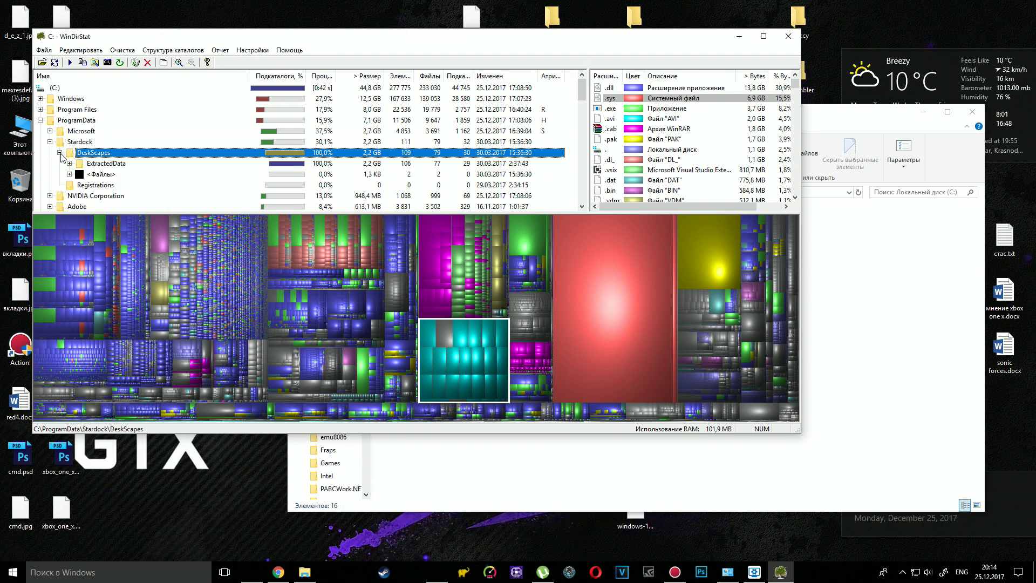
click(108, 164)
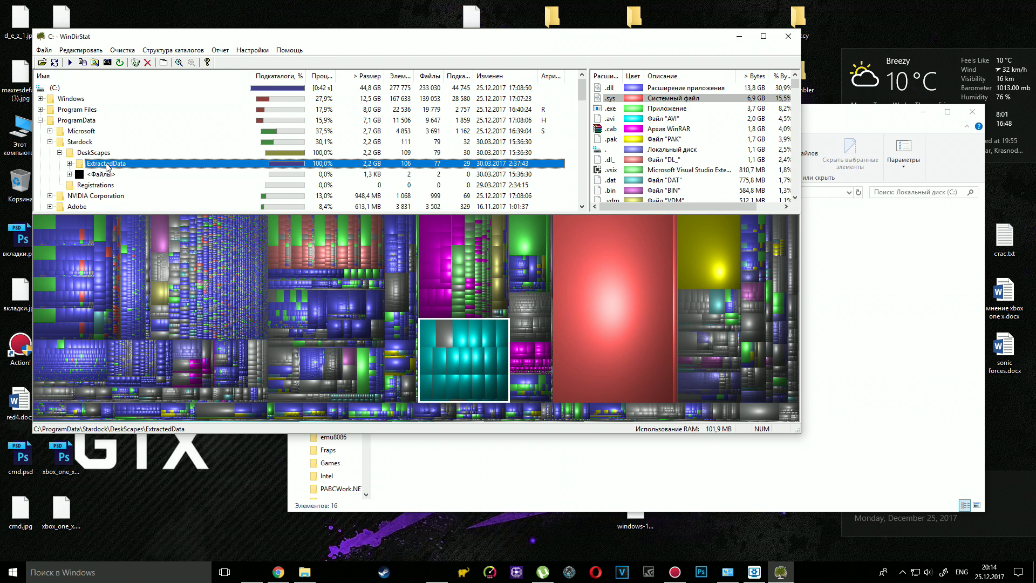
click(69, 164)
click(147, 174)
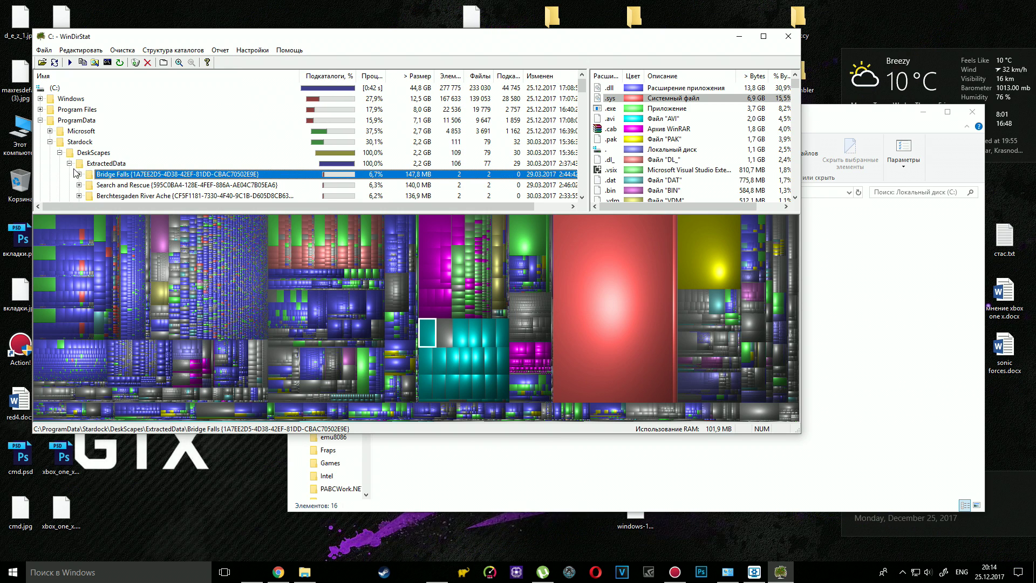
click(79, 174)
click(160, 188)
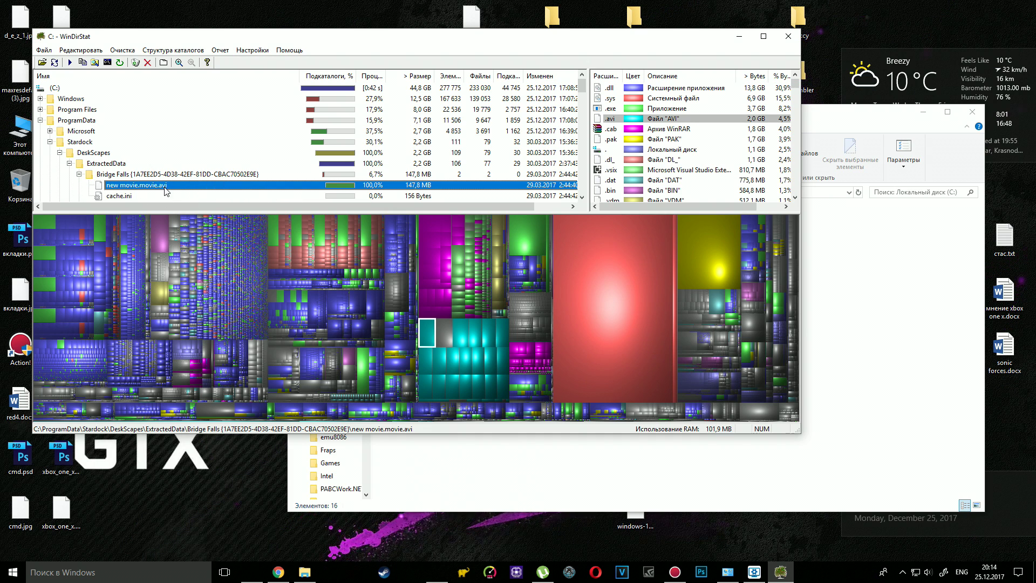
- Inspect the video files in the Search and Rescue and Berchtesgaden River Ache folders of ExtractedData
scroll(156, 191, down, 2)
click(79, 141)
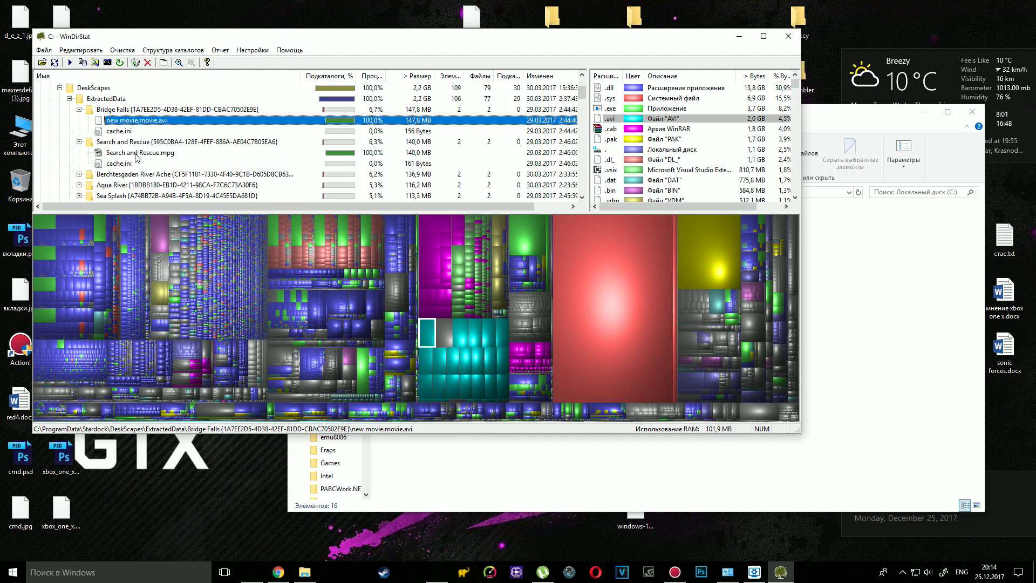
click(136, 153)
click(79, 175)
click(139, 186)
scroll(140, 186, down, 1)
scroll(139, 186, up, 3)
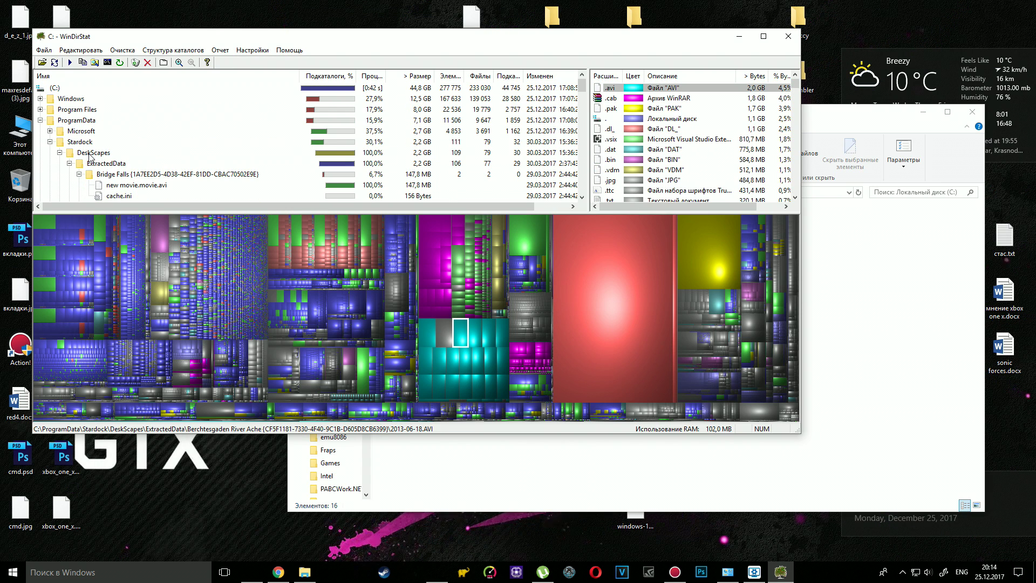
- Collapse the Stardock folder in ProgramData and delete it permanently, bypassing the recycle bin
click(50, 142)
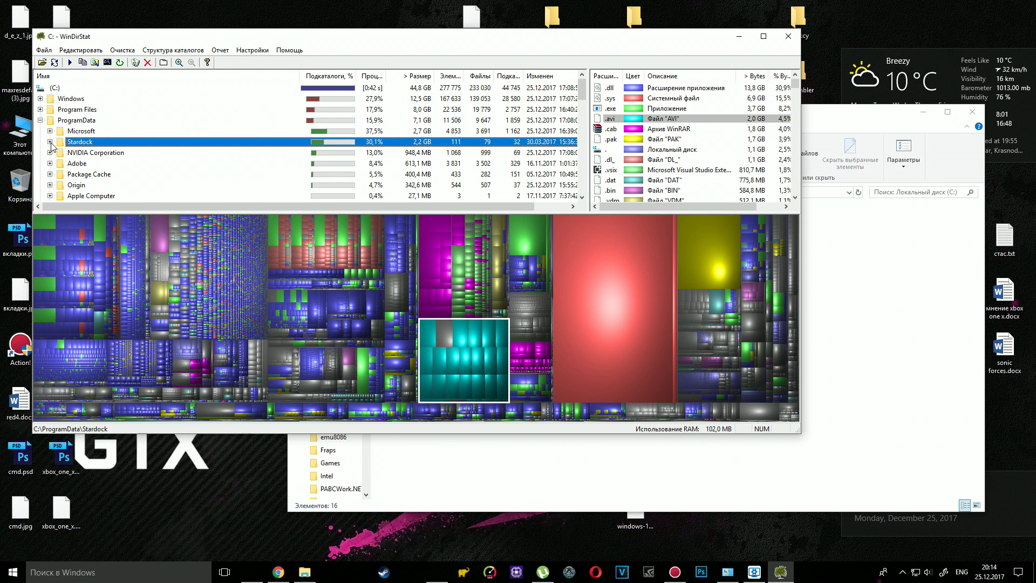
right_click(72, 145)
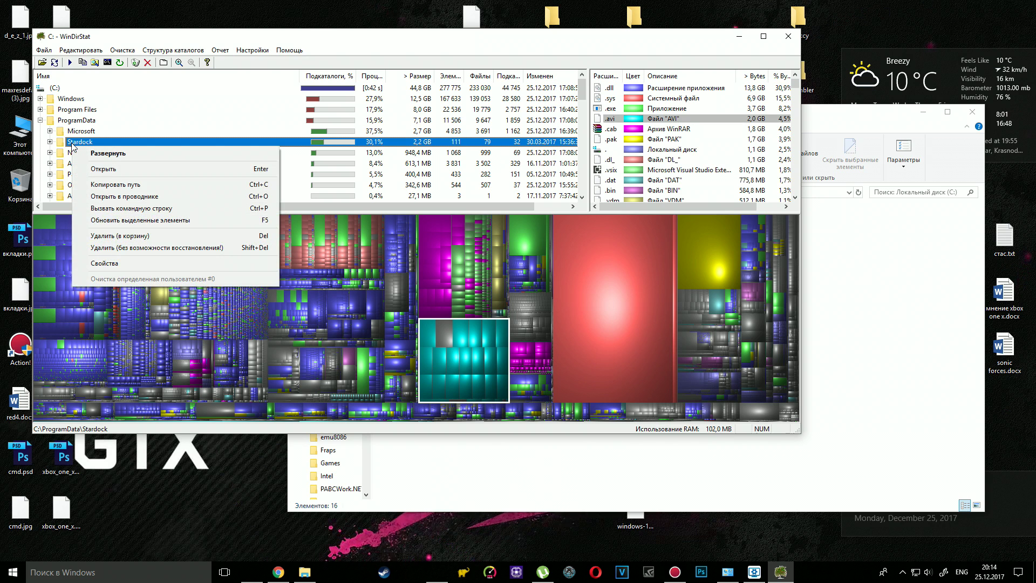
click(161, 248)
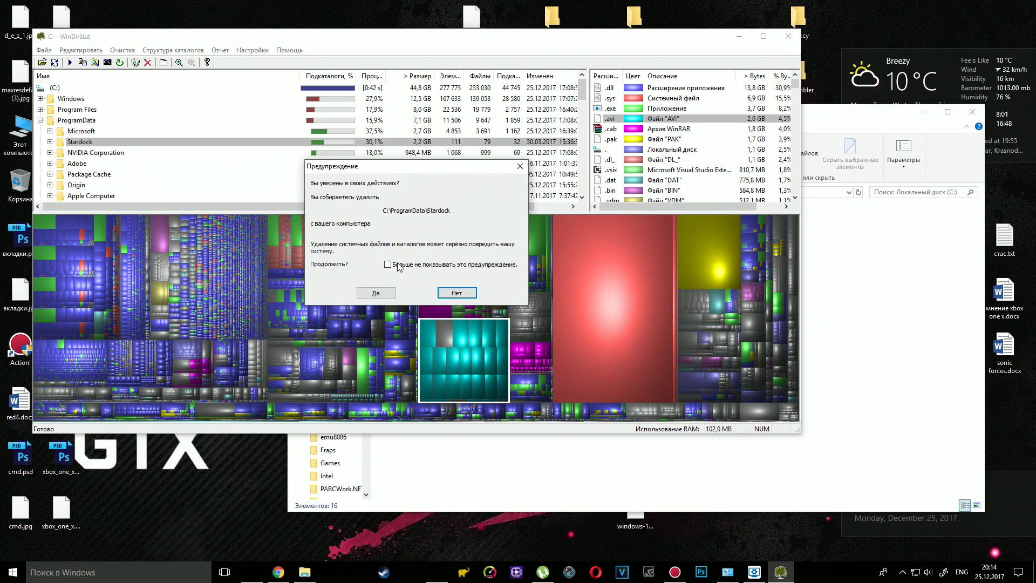
click(376, 292)
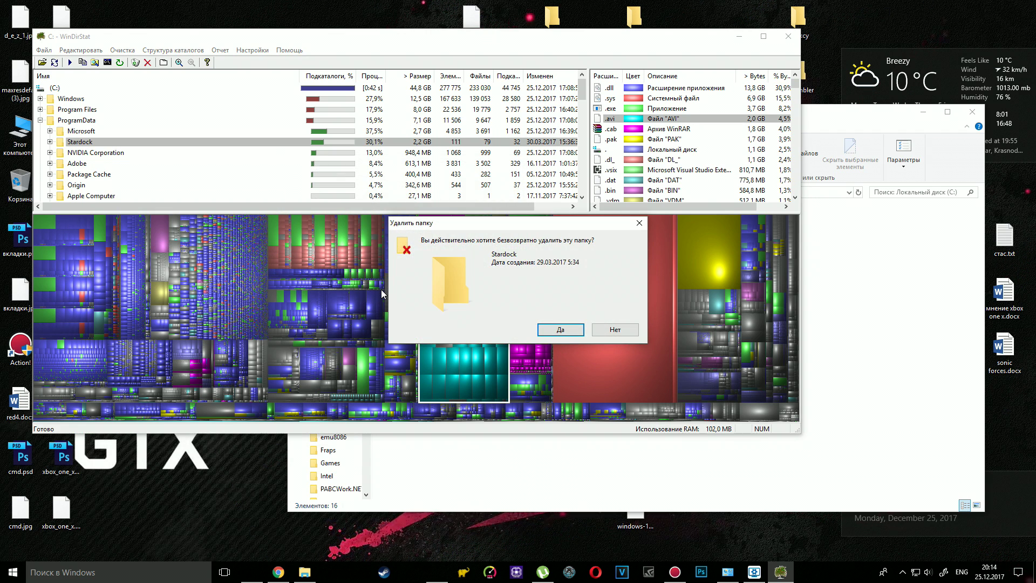
click(560, 330)
- Check the free space on drive C in This PC and close the window
double_click(25, 131)
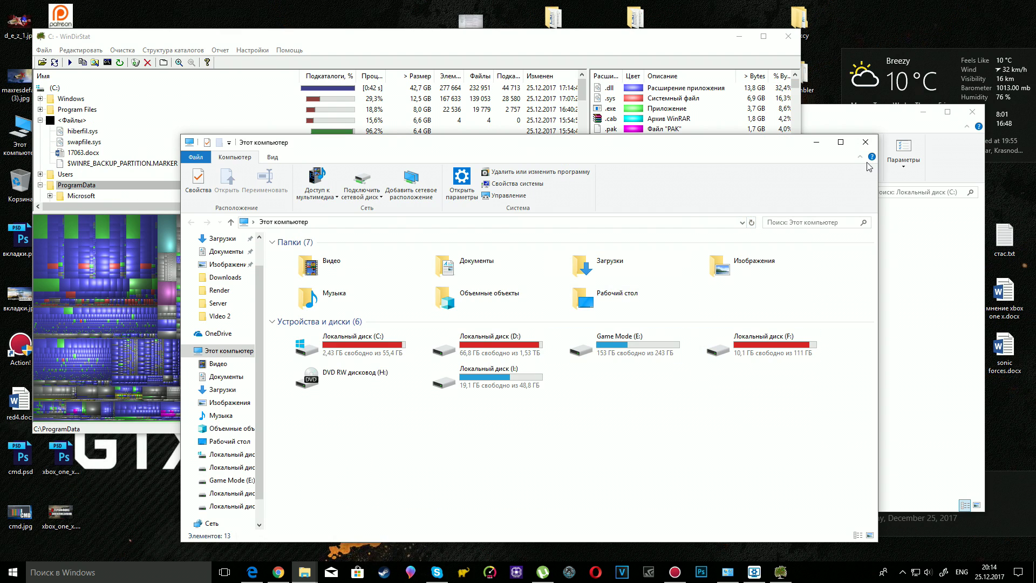
click(866, 142)
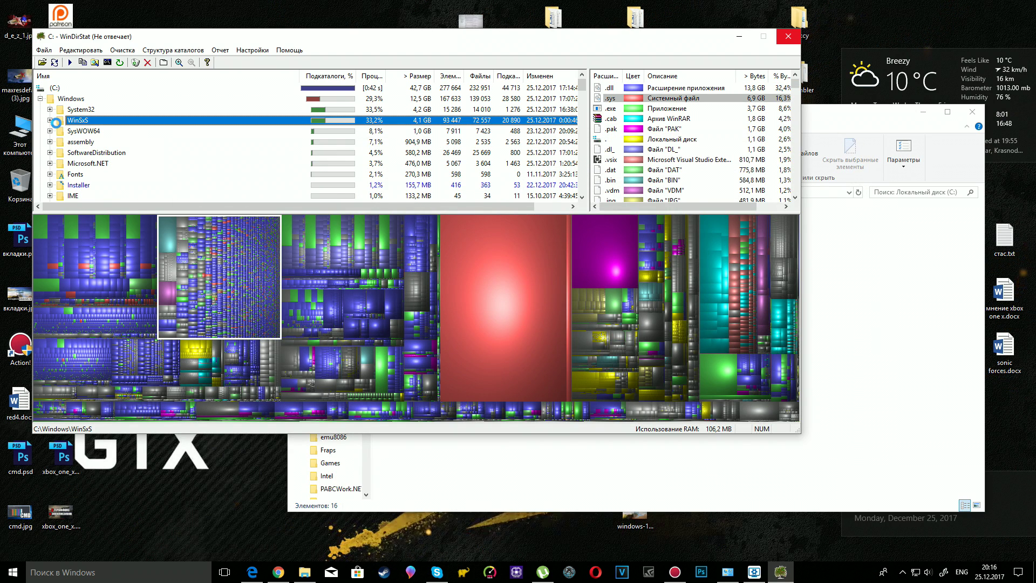
- Expand the Microsoft folder under ProgramData in WinDirStat and select its VisualStudio subfolder
click(81, 163)
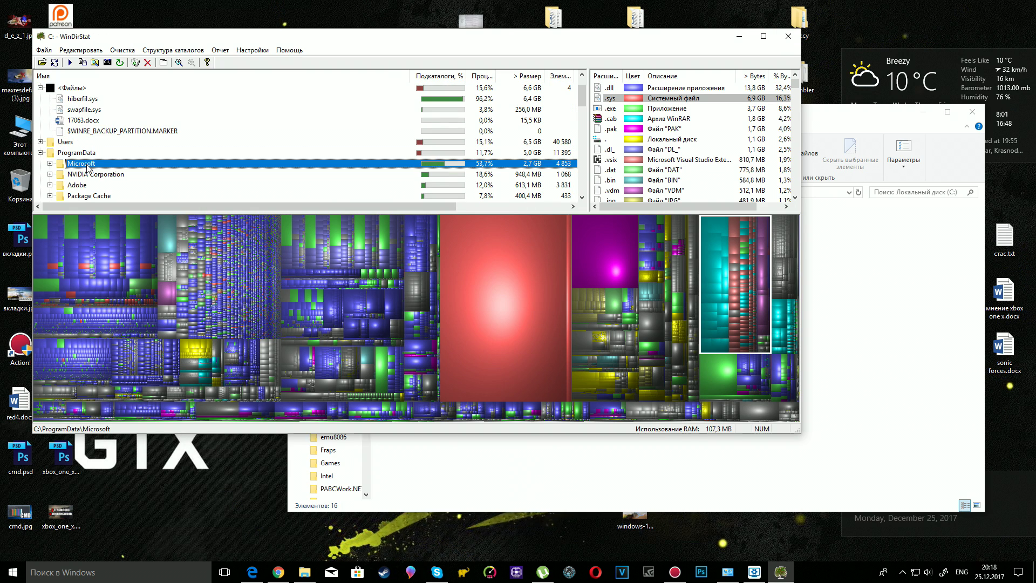
click(50, 163)
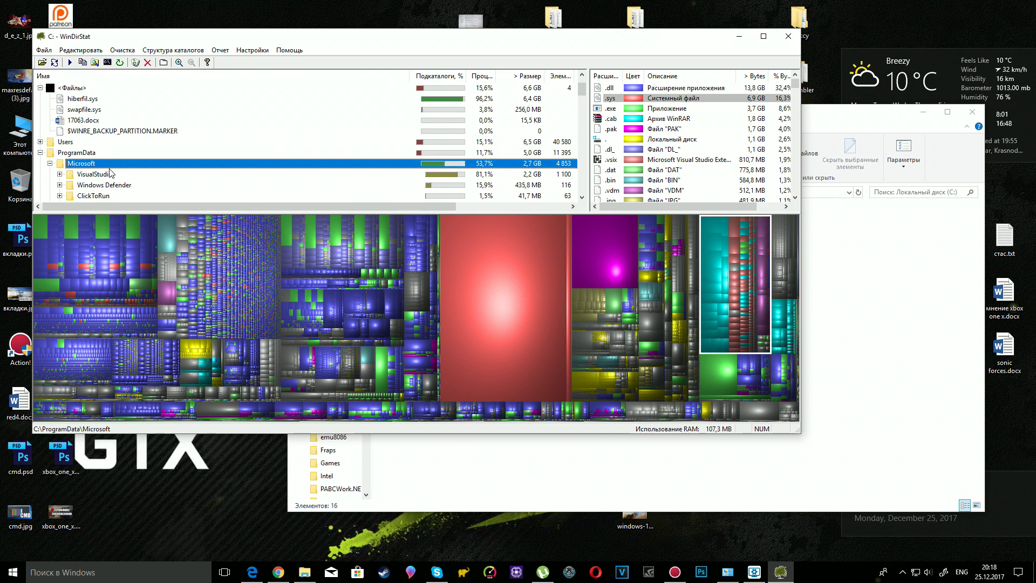
scroll(110, 172, down, 1)
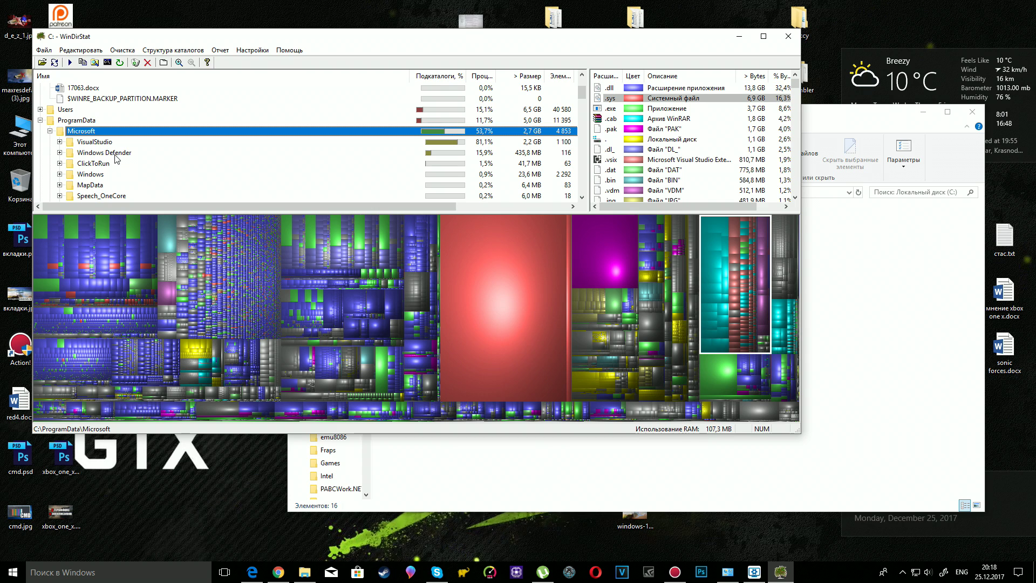
click(107, 143)
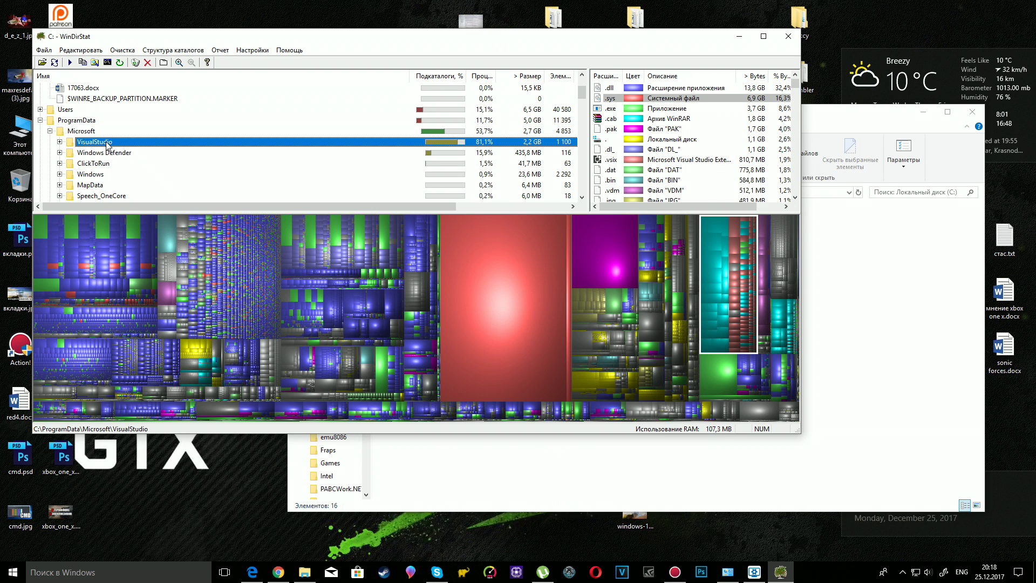
- Open the uninstall list from the Visual Studio 2017 Start entry and look through the installed programs
key(super)
scroll(110, 478, down, 10)
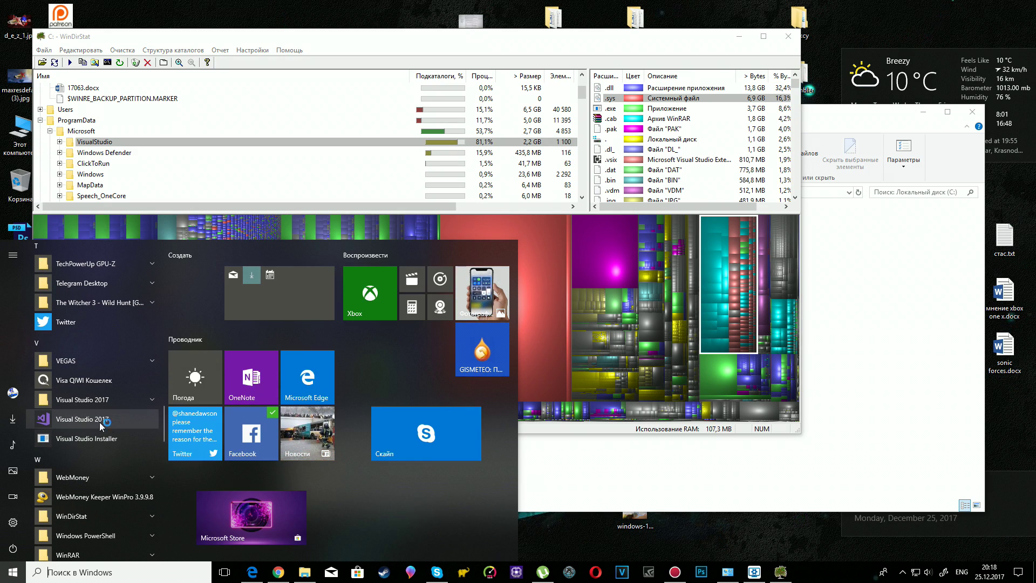
right_click(104, 421)
click(132, 468)
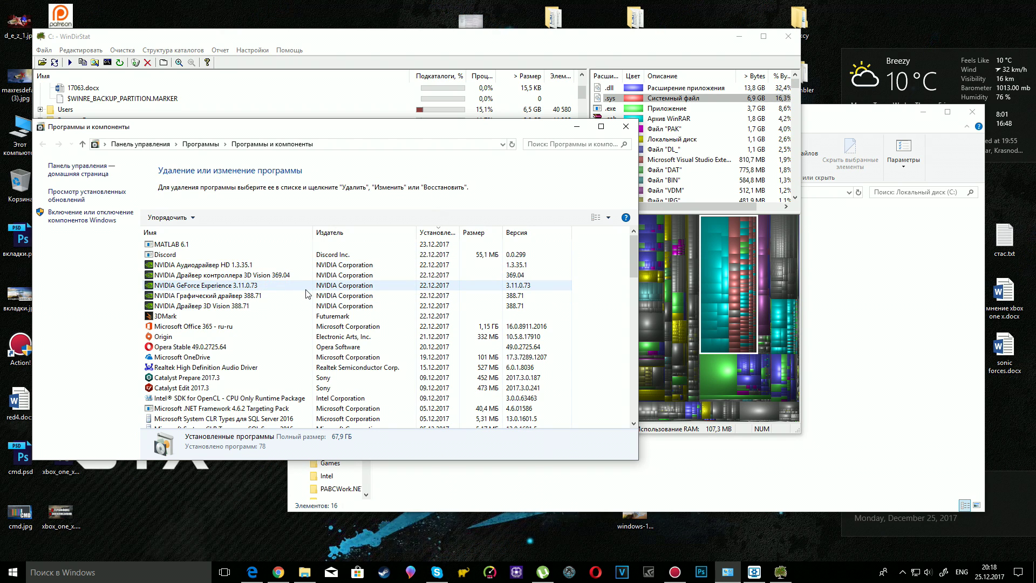
scroll(306, 294, down, 15)
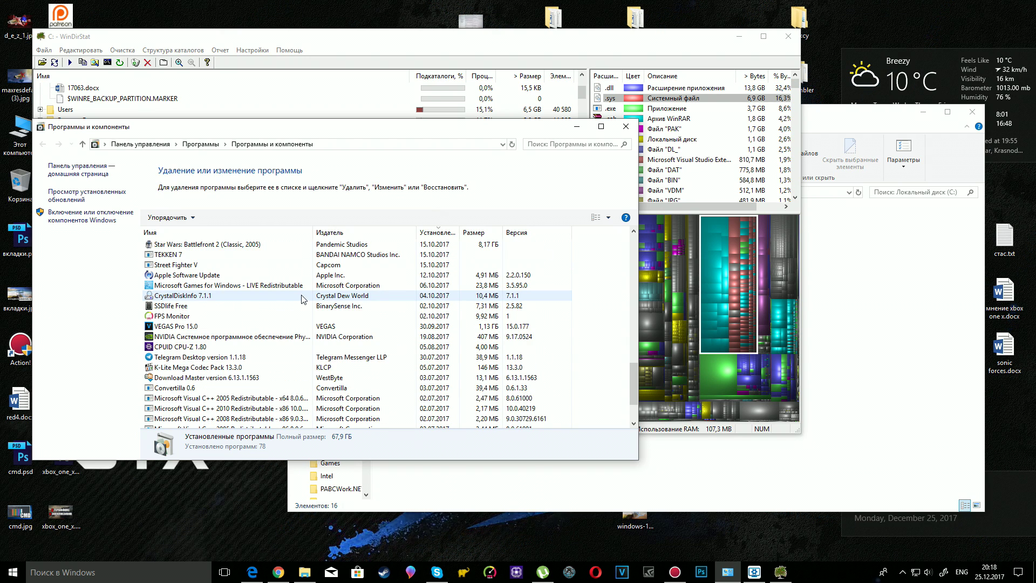
scroll(304, 299, down, 1)
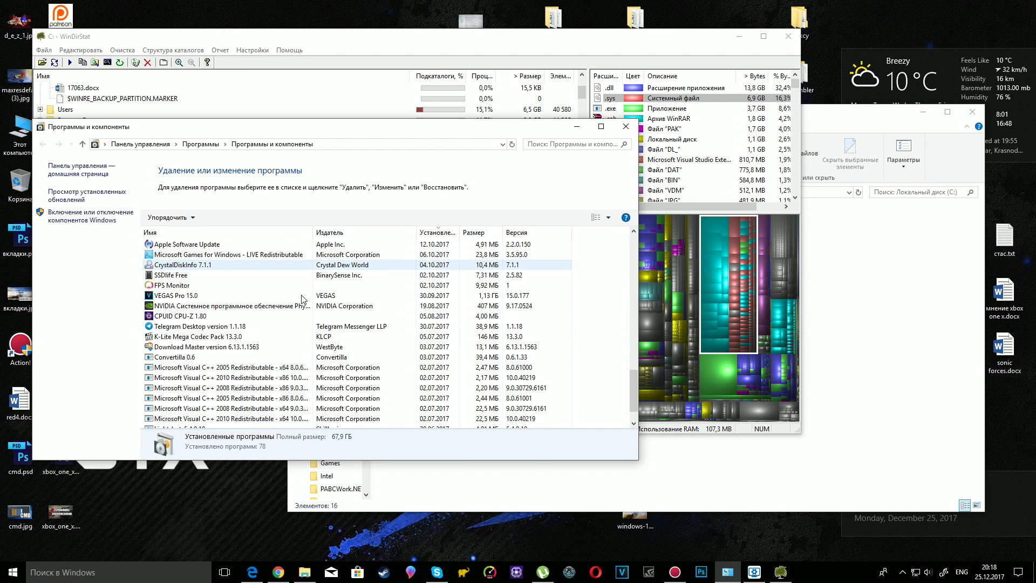
scroll(304, 300, down, 1)
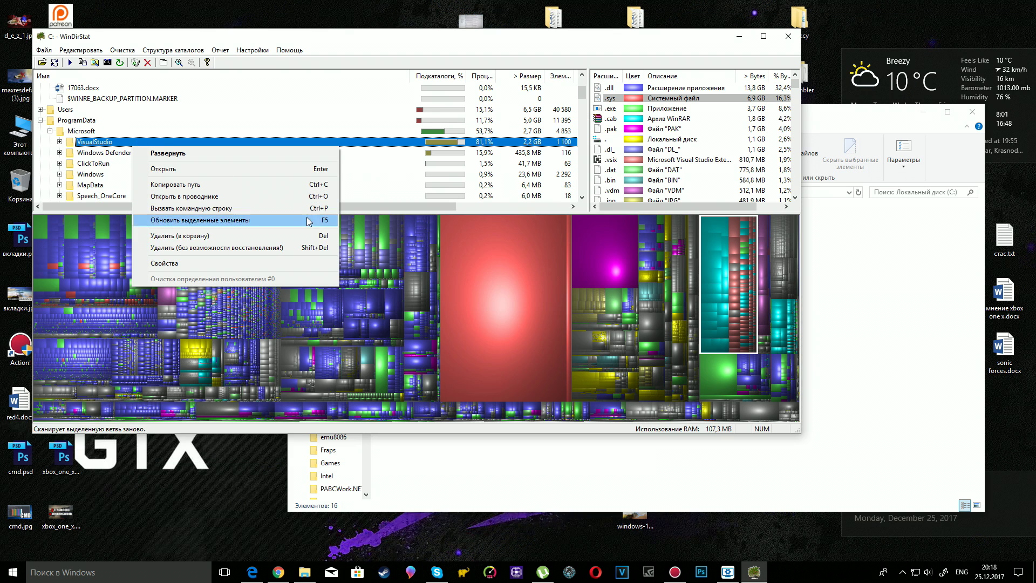
- Permanently delete the VisualStudio folder under ProgramData\Microsoft, and check drive C's free space in This PC
click(280, 248)
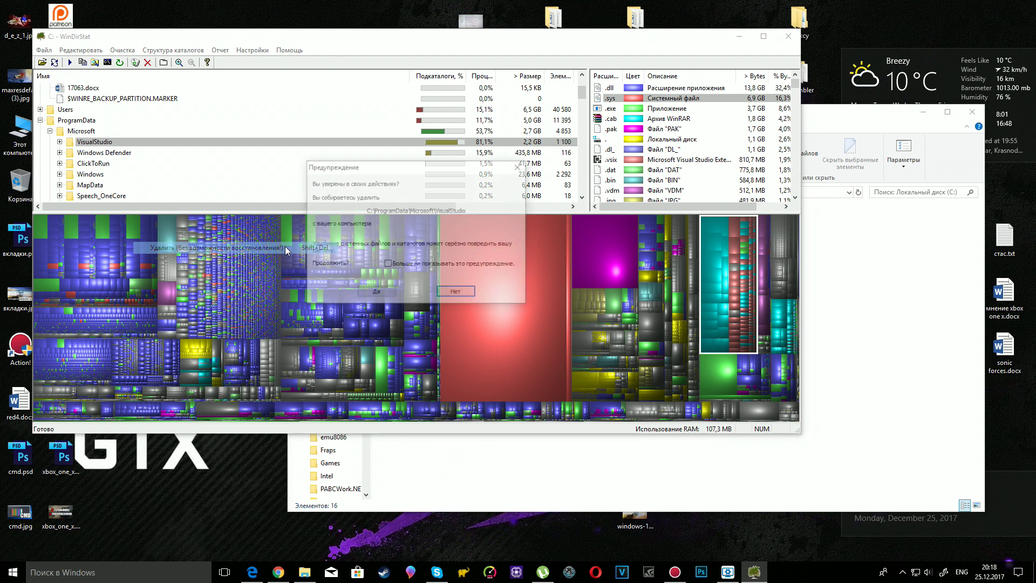
double_click(22, 132)
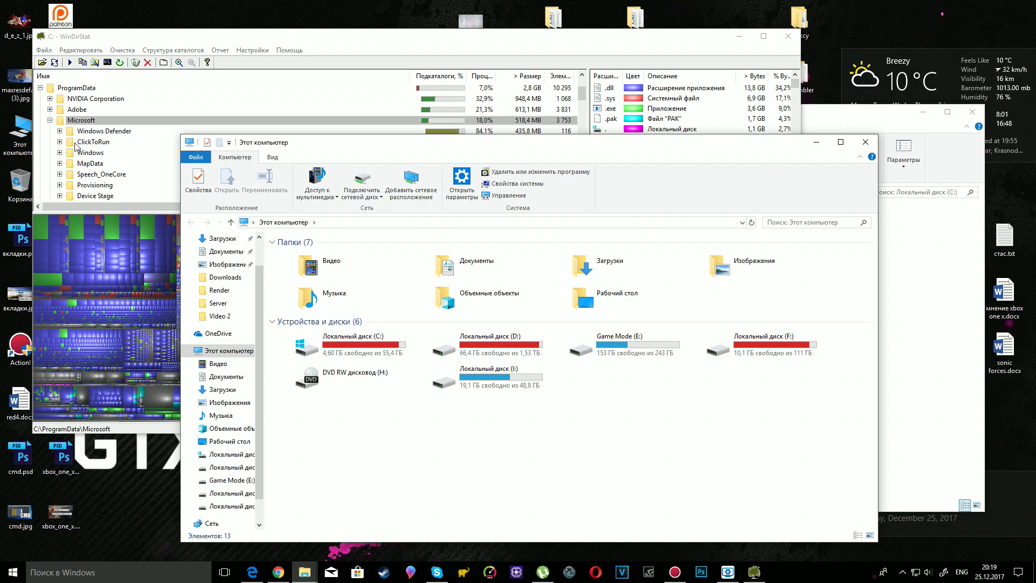
drag(428, 145, 371, 96)
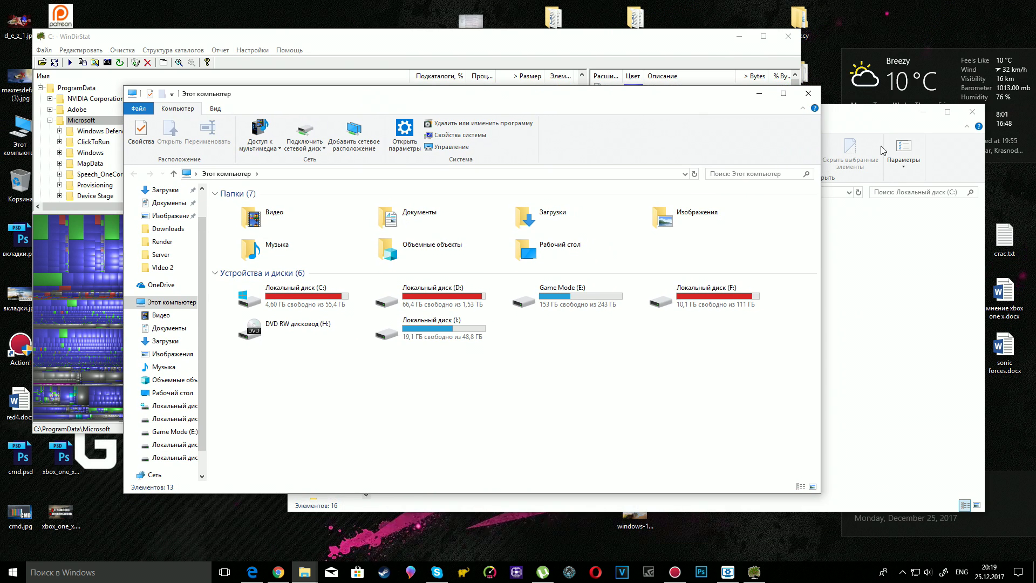
click(808, 94)
- Expand the Package Cache folder in ProgramData and delete the whole folder permanently, bypassing the recycle bin
double_click(98, 132)
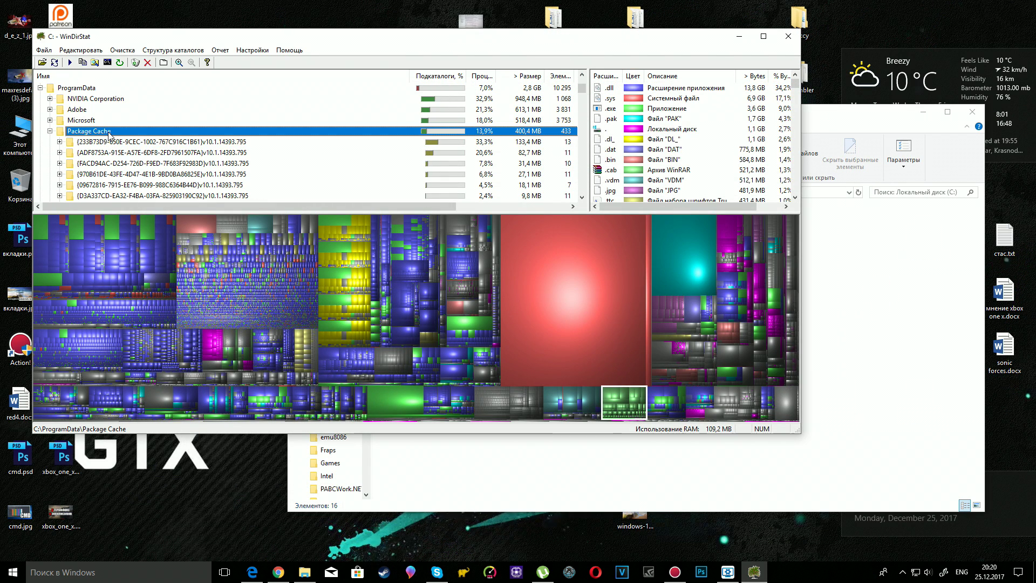
right_click(108, 135)
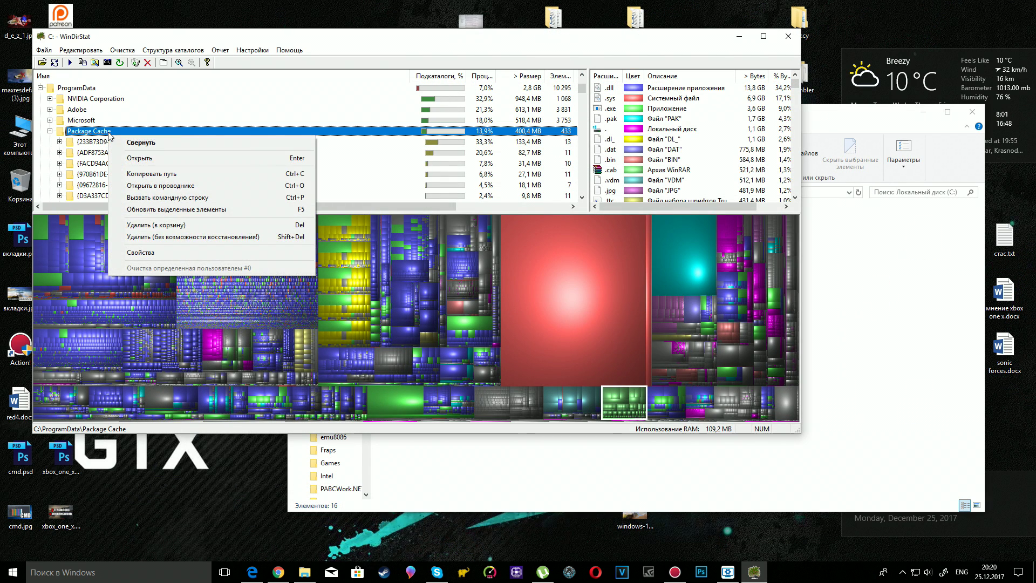
click(185, 236)
click(380, 285)
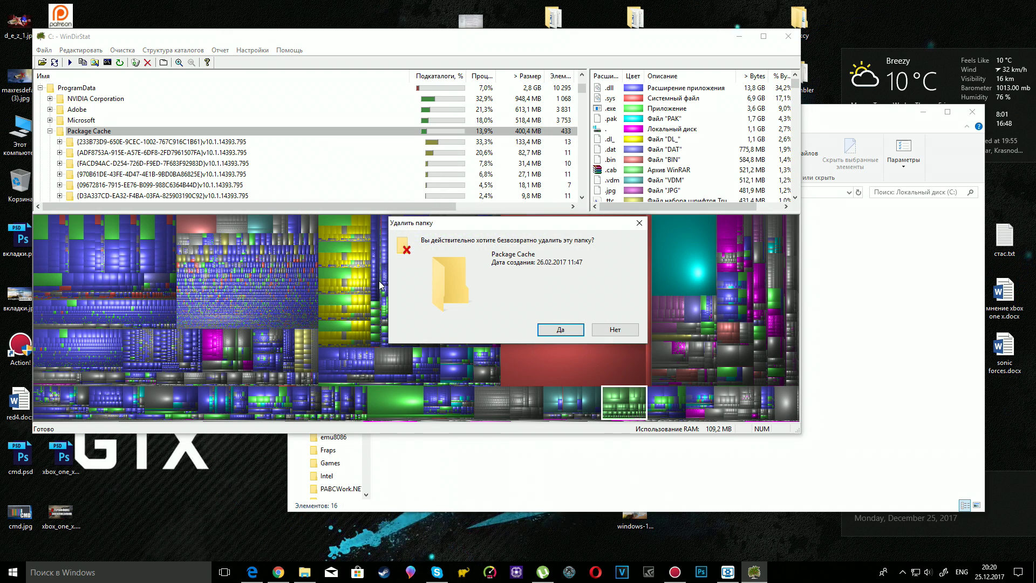
click(540, 331)
click(808, 94)
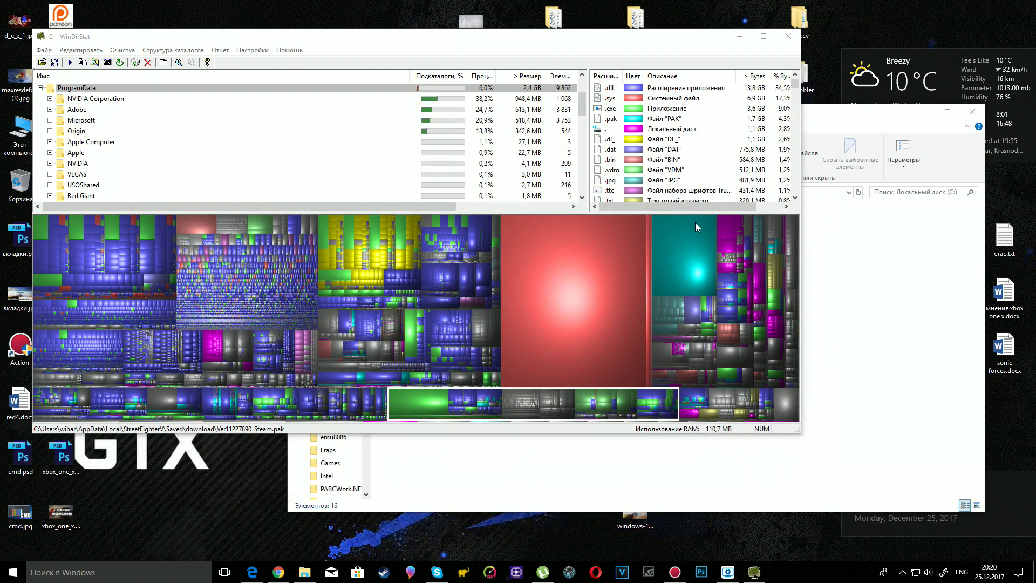
- Locate the large Ver11227890_Steam.pak block in the treemap and permanently delete its parent StreetFighterV folder
click(683, 239)
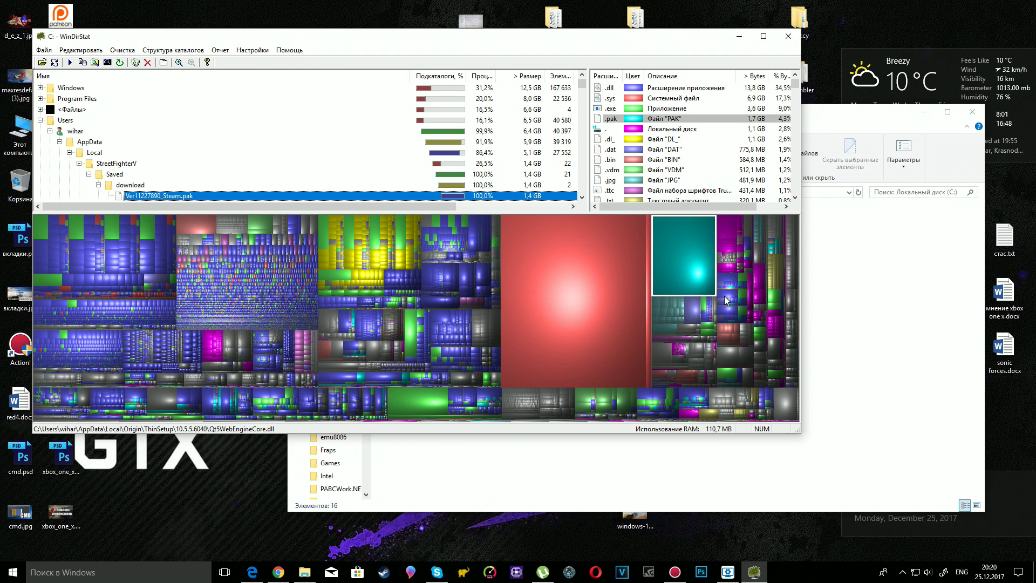
scroll(276, 143, down, 1)
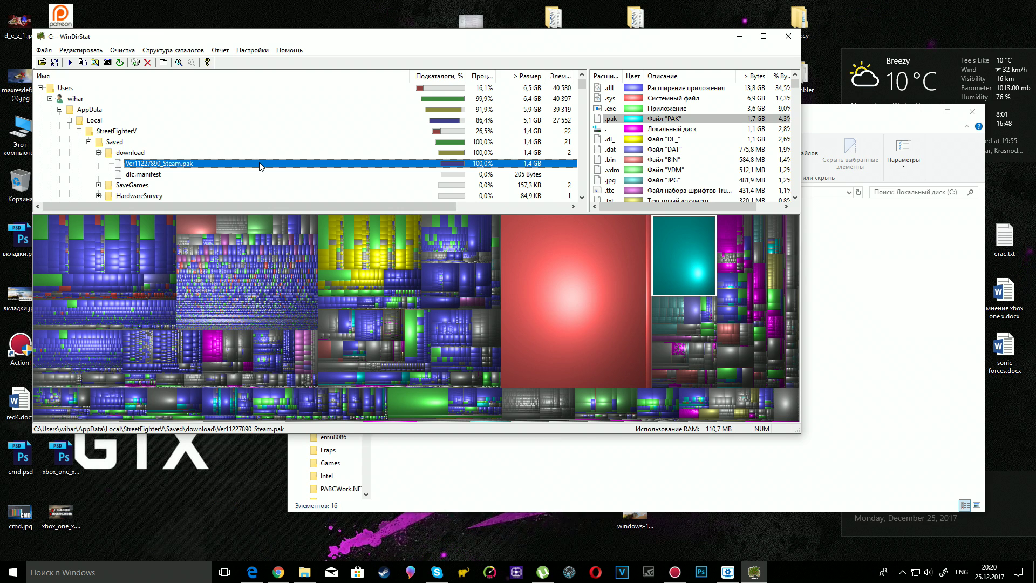
click(117, 131)
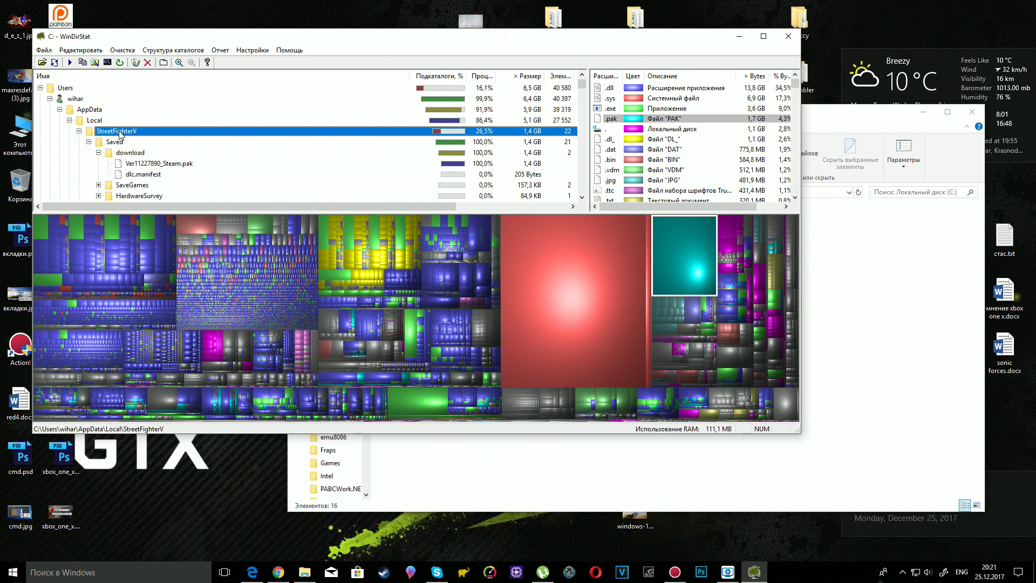
right_click(120, 136)
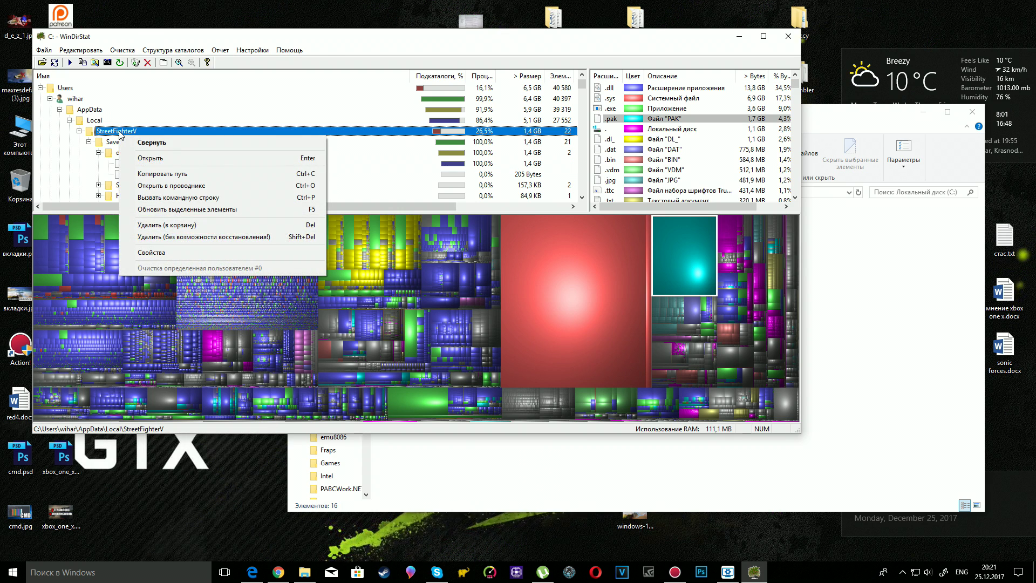
click(195, 237)
click(376, 292)
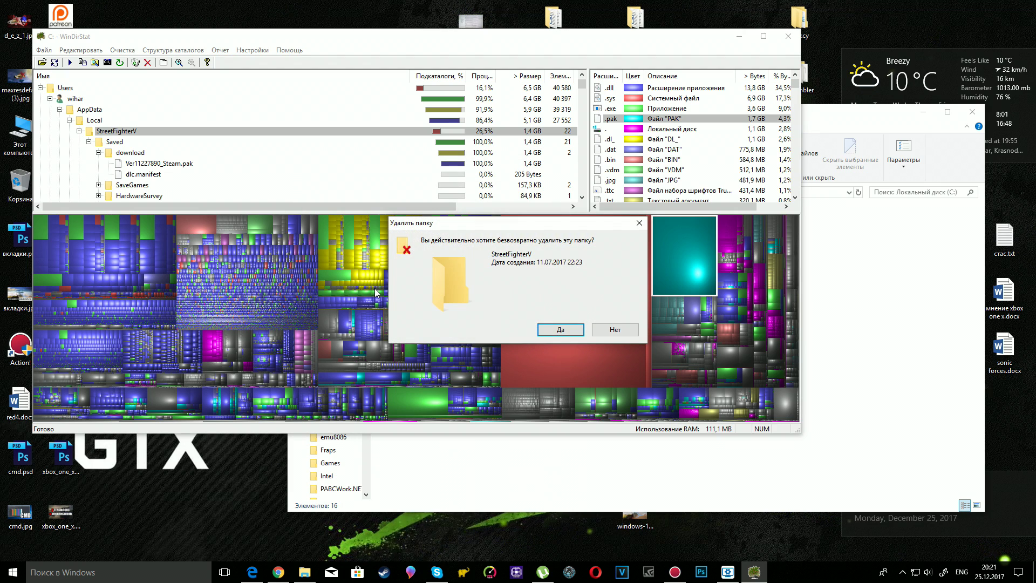
click(560, 329)
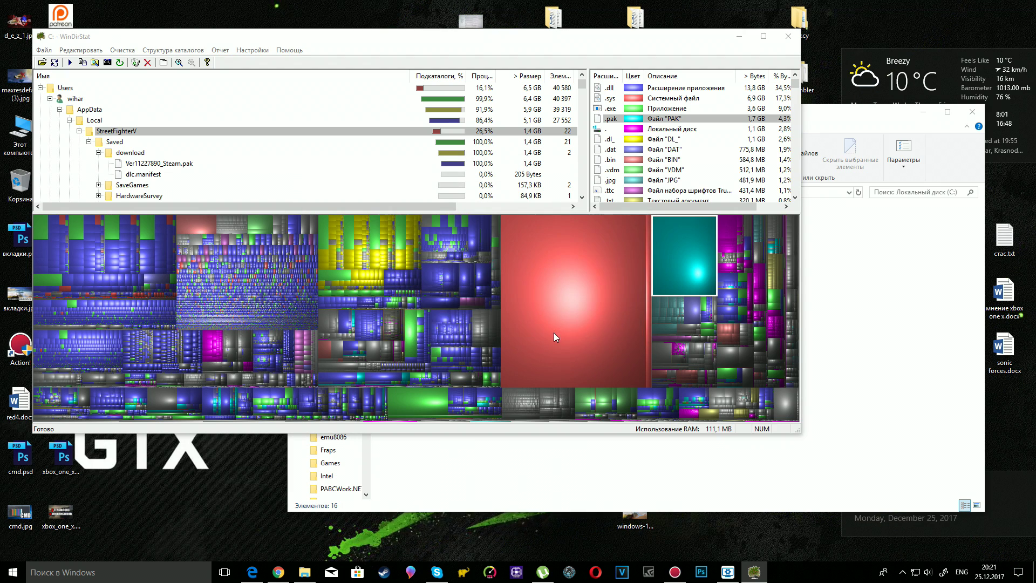
key(super+e)
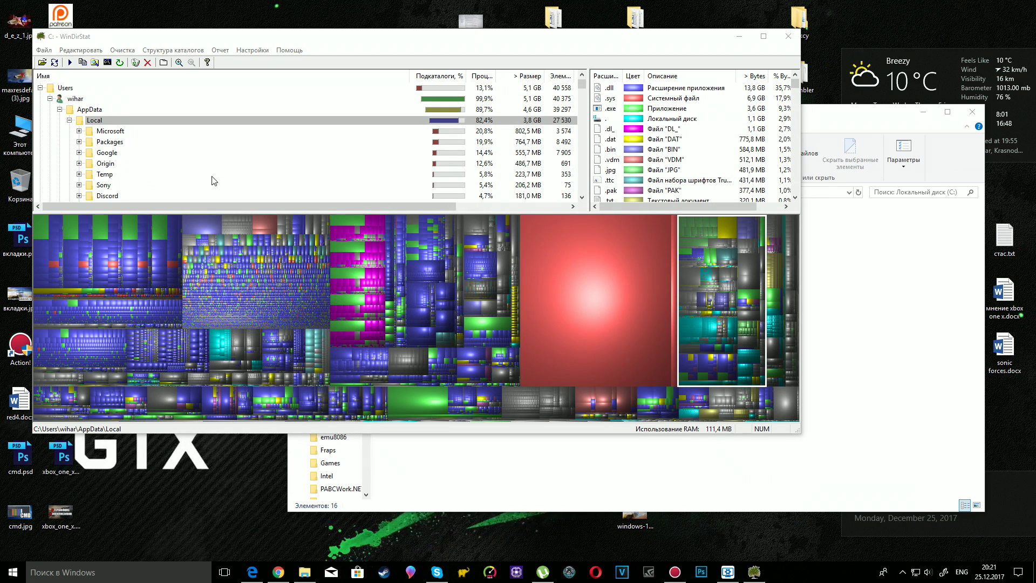
- Collapse the AppData, user profile and Users folders in the directory tree
click(60, 109)
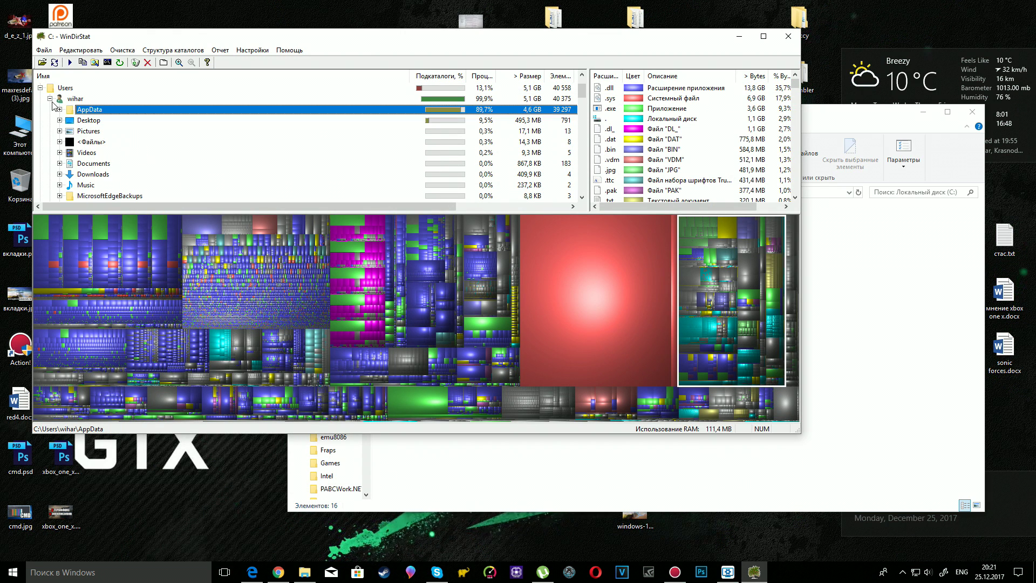
click(50, 99)
click(40, 88)
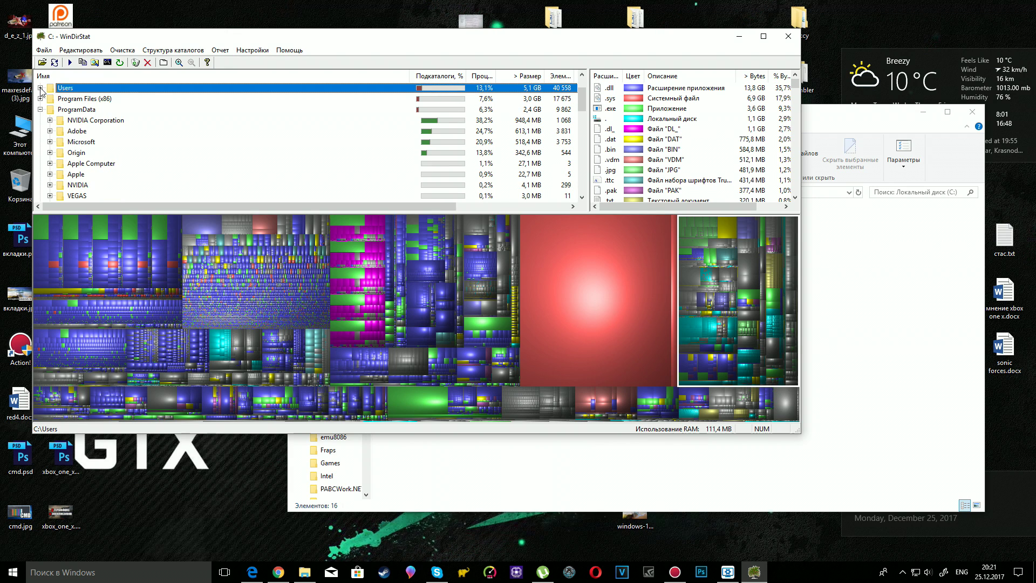
- Look through the ProgramData subfolders and permanently delete the Movavi Video Editor 12 folder
click(120, 120)
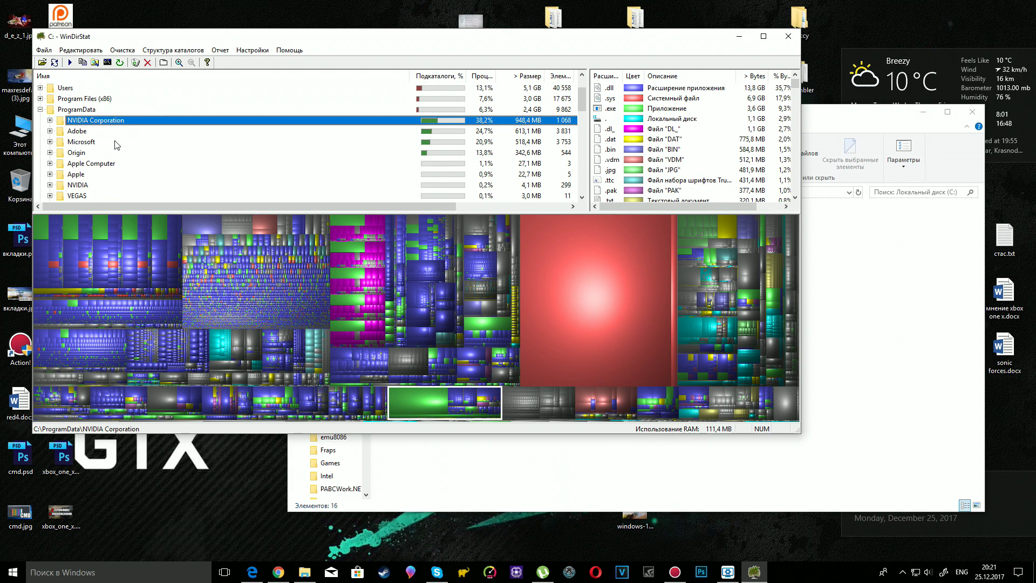
scroll(115, 145, down, 2)
scroll(120, 148, down, 2)
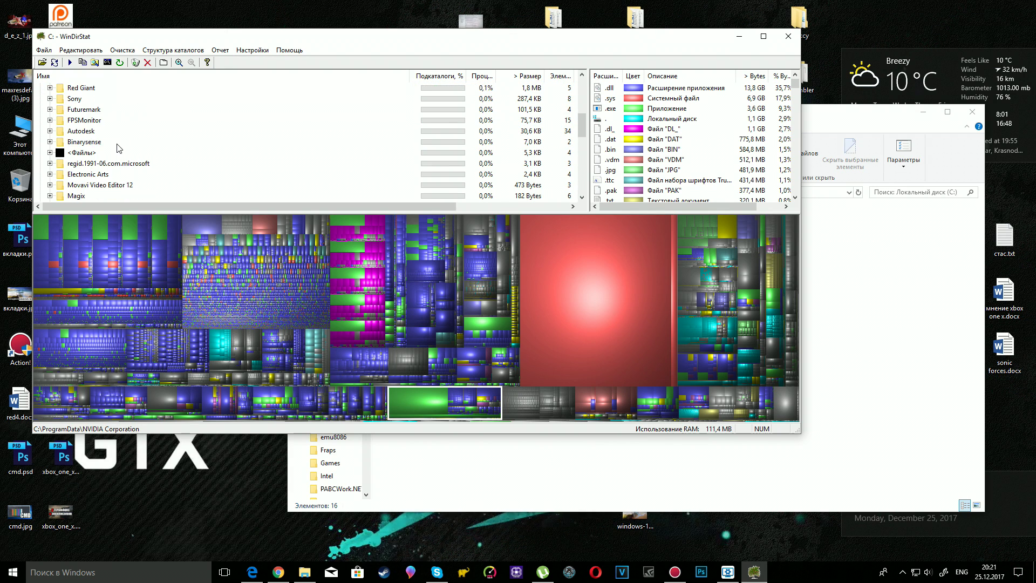
scroll(119, 148, down, 3)
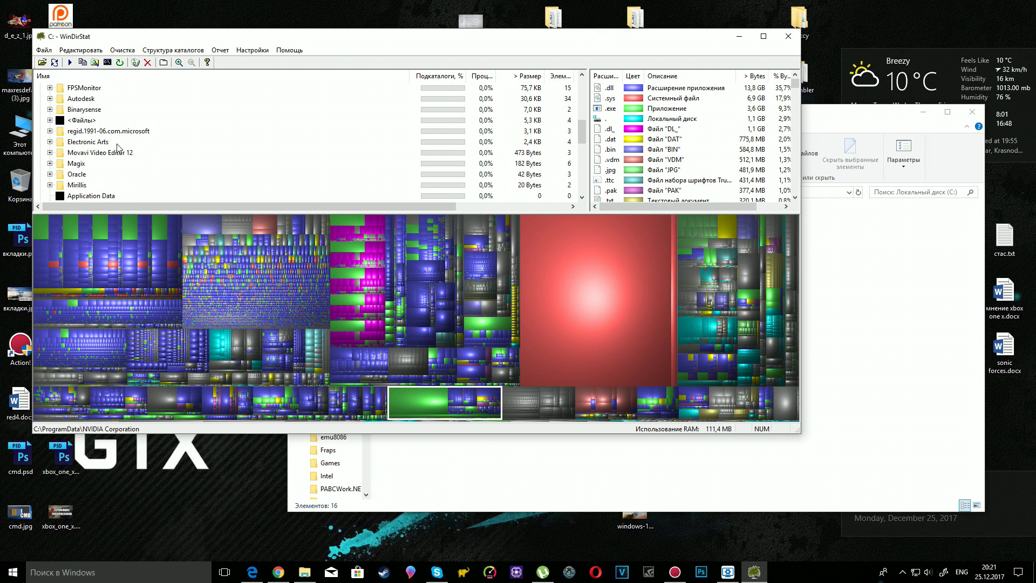
scroll(120, 147, up, 2)
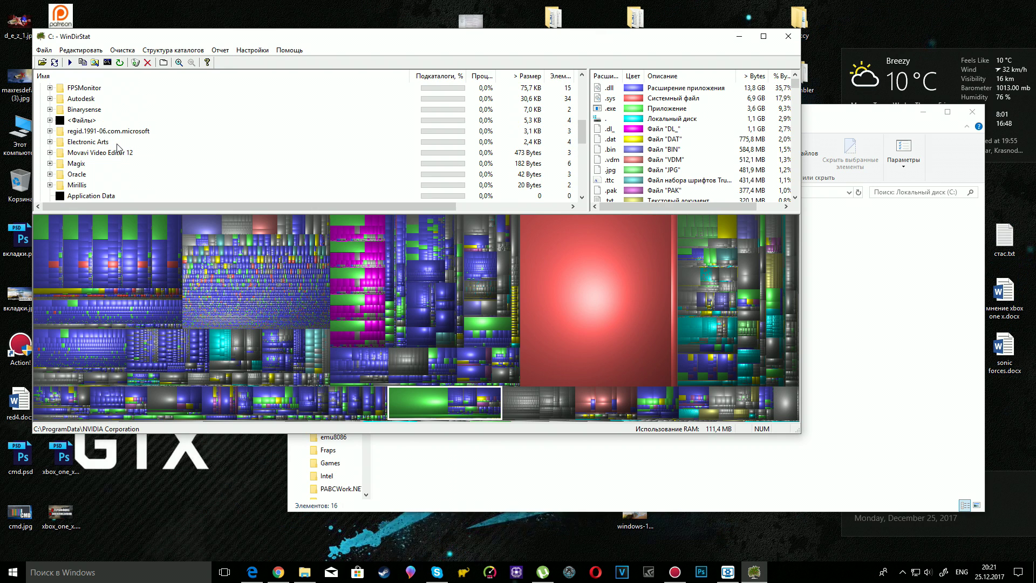
right_click(130, 156)
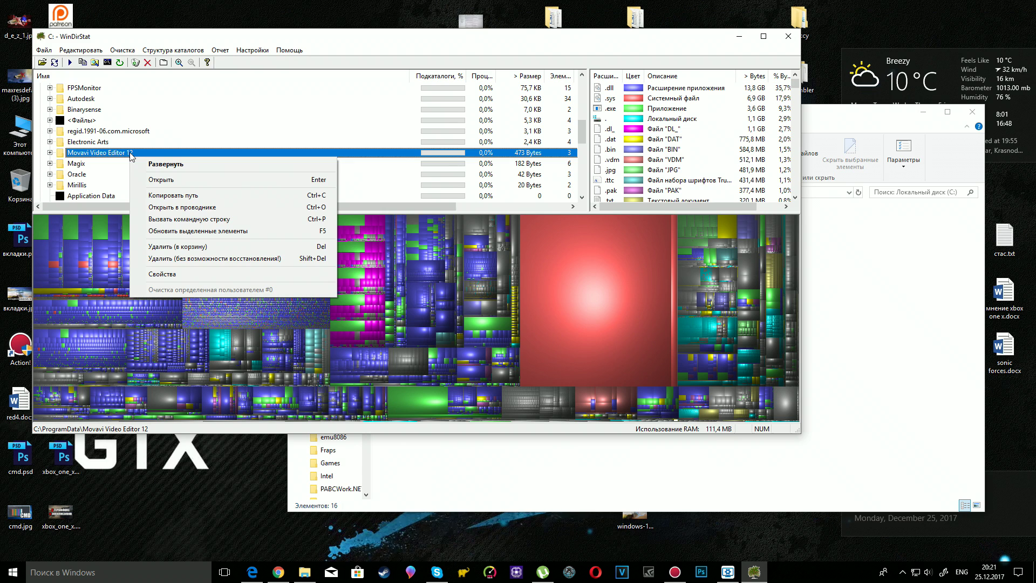
click(172, 259)
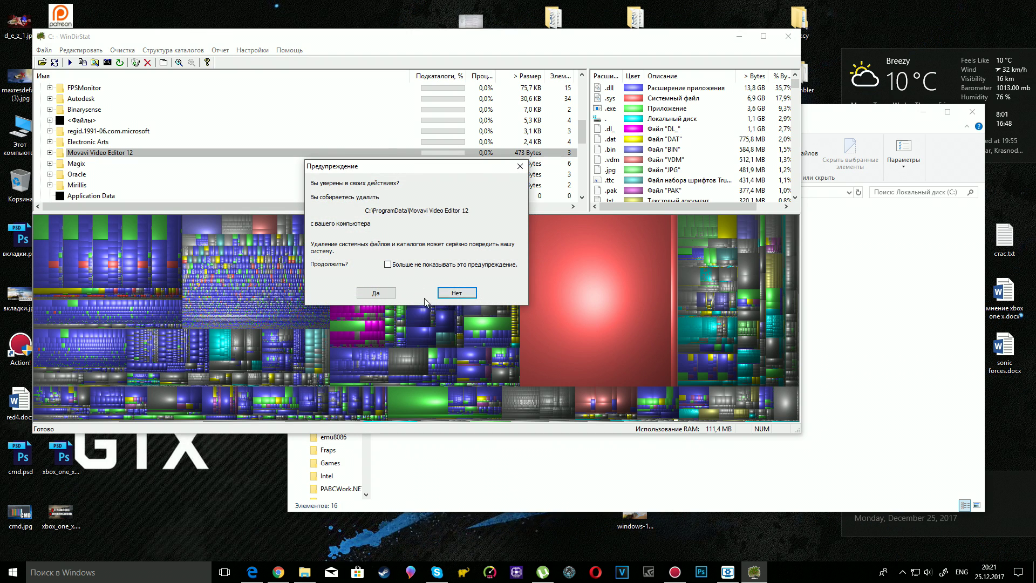
click(364, 288)
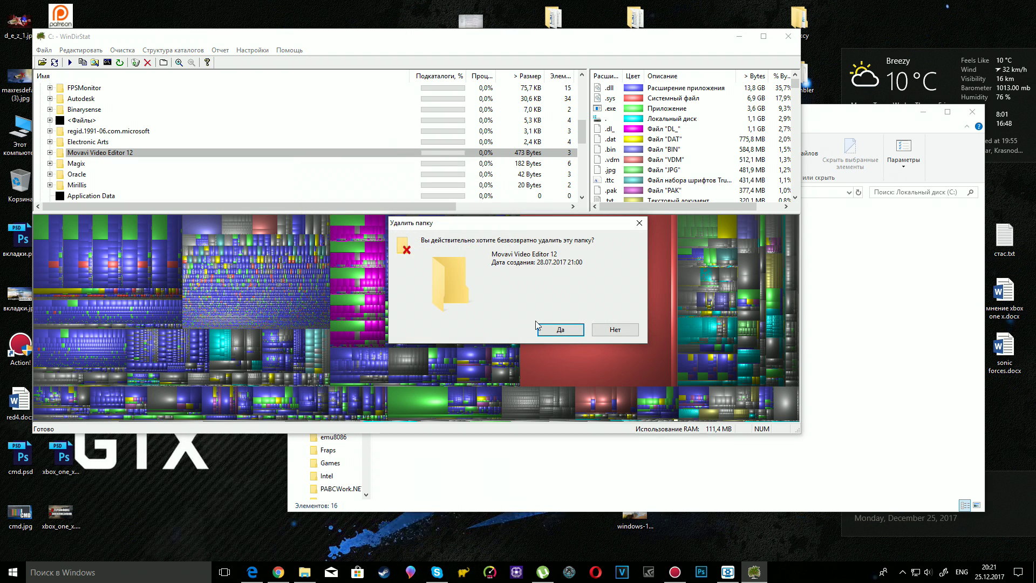
click(545, 324)
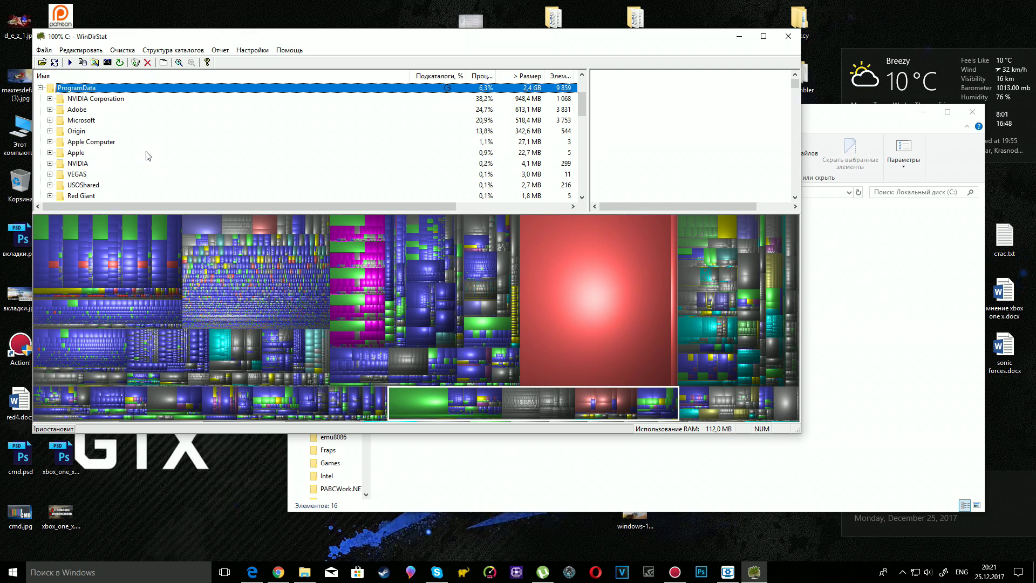
- Return to the root of the directory tree and check drive C's free space in This PC
scroll(141, 154, up, 2)
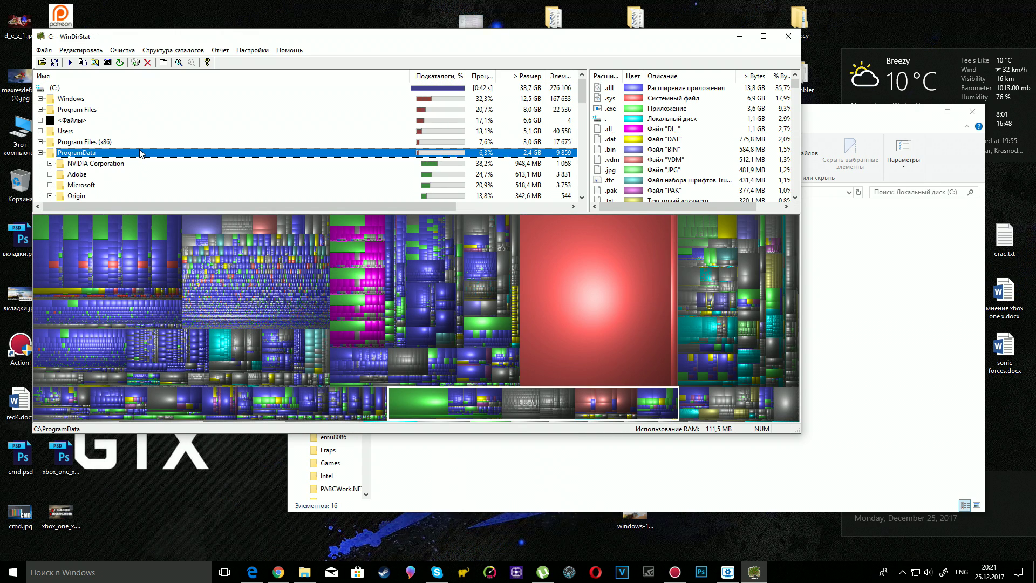
double_click(20, 133)
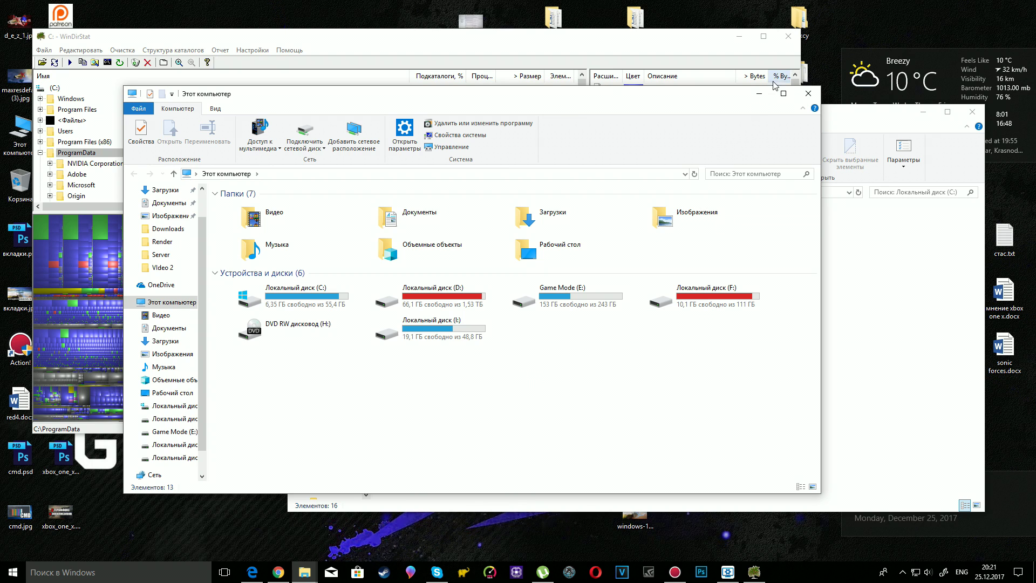
click(808, 93)
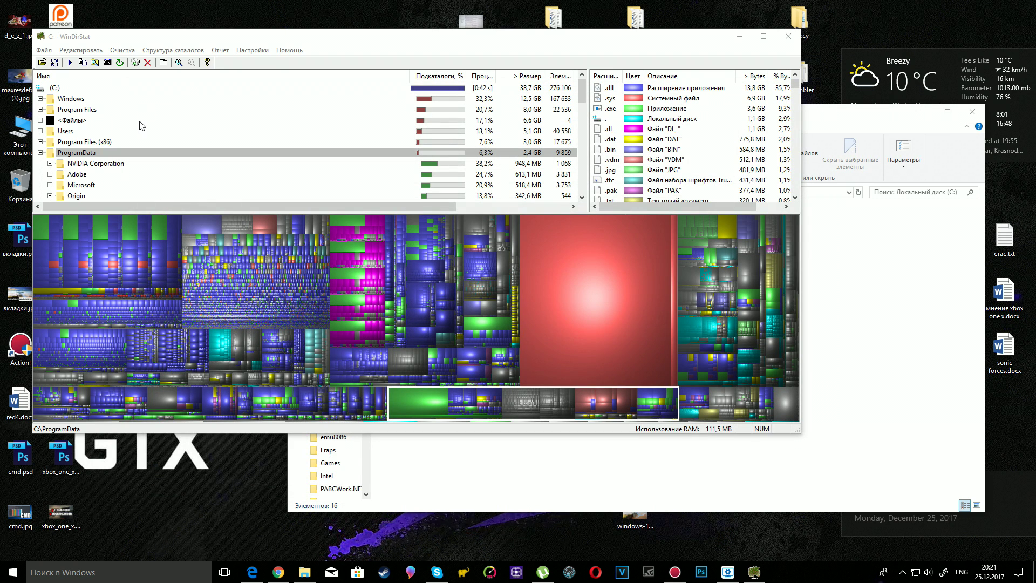
- Expand the Program Files and Windows folders in turn to inspect their subfolder sizes, and collapse each again
click(41, 110)
click(40, 110)
click(41, 99)
click(40, 100)
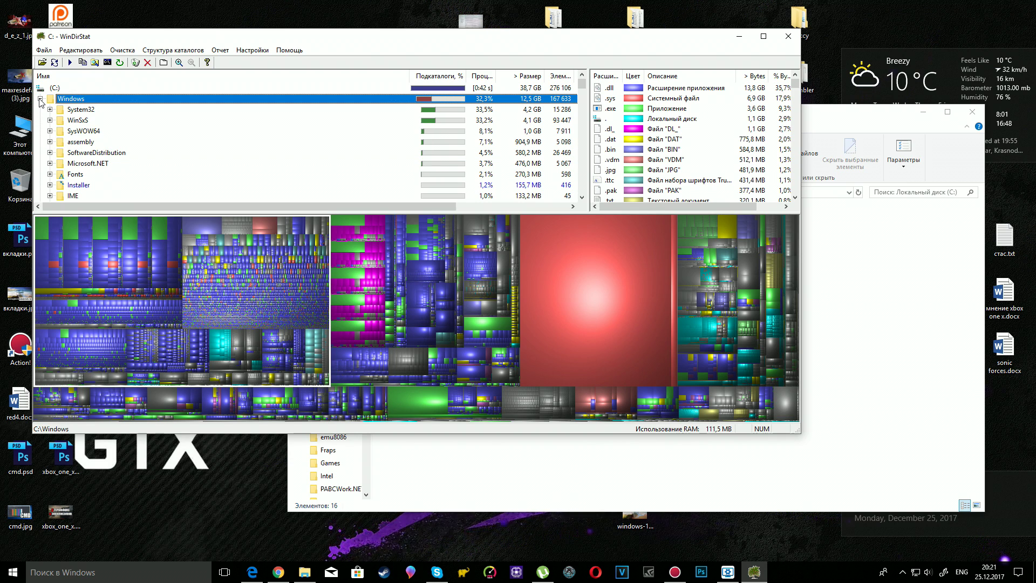
click(41, 99)
- Locate hiberfil.sys from its large treemap block and recheck drive C's free space in This PC
click(546, 263)
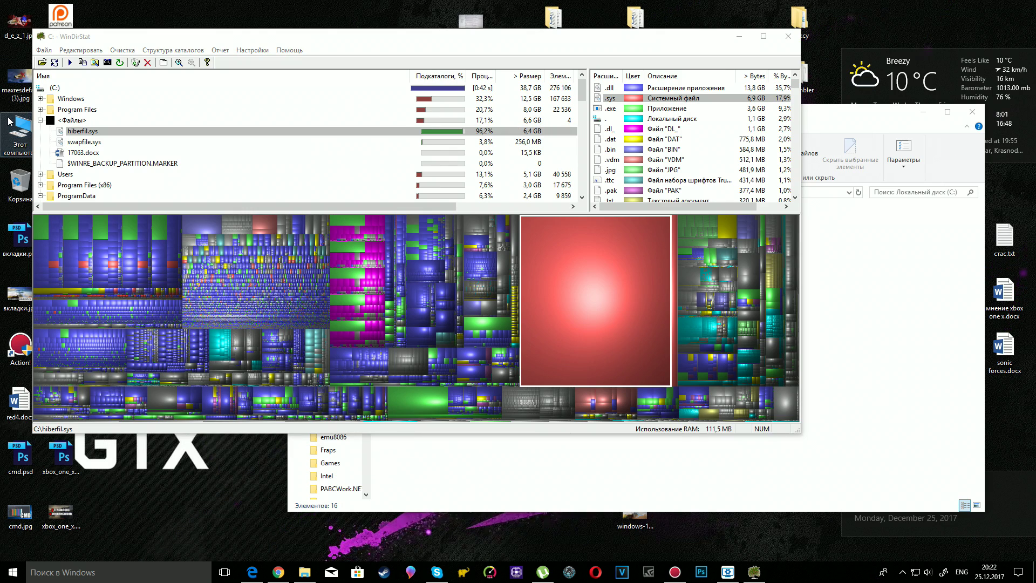
key(super+e)
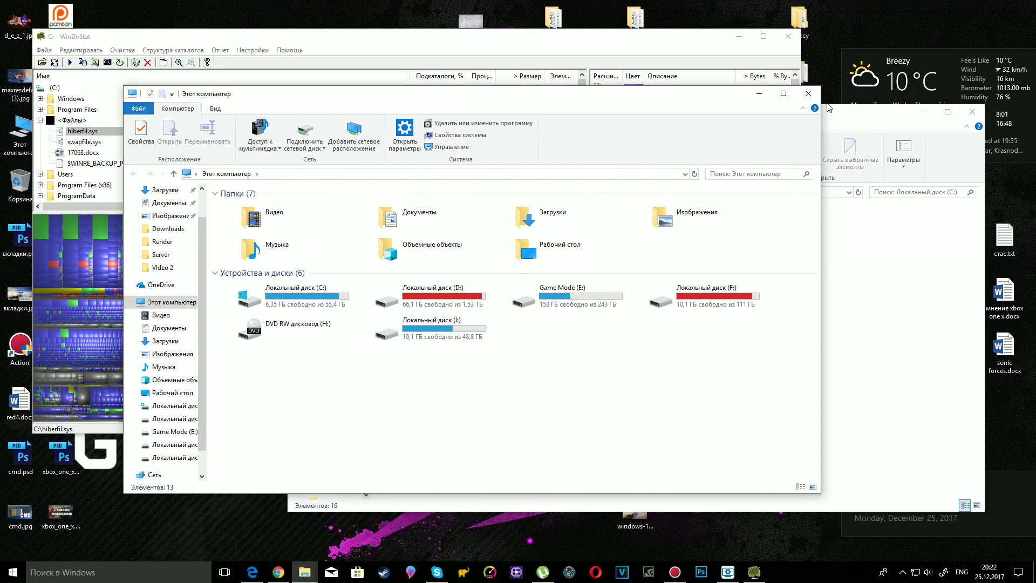
click(809, 93)
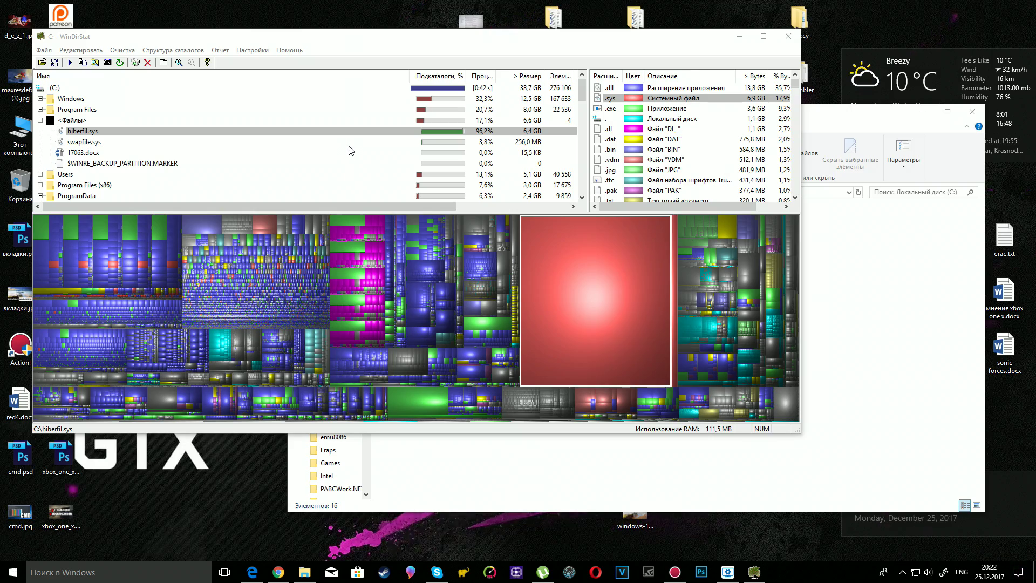